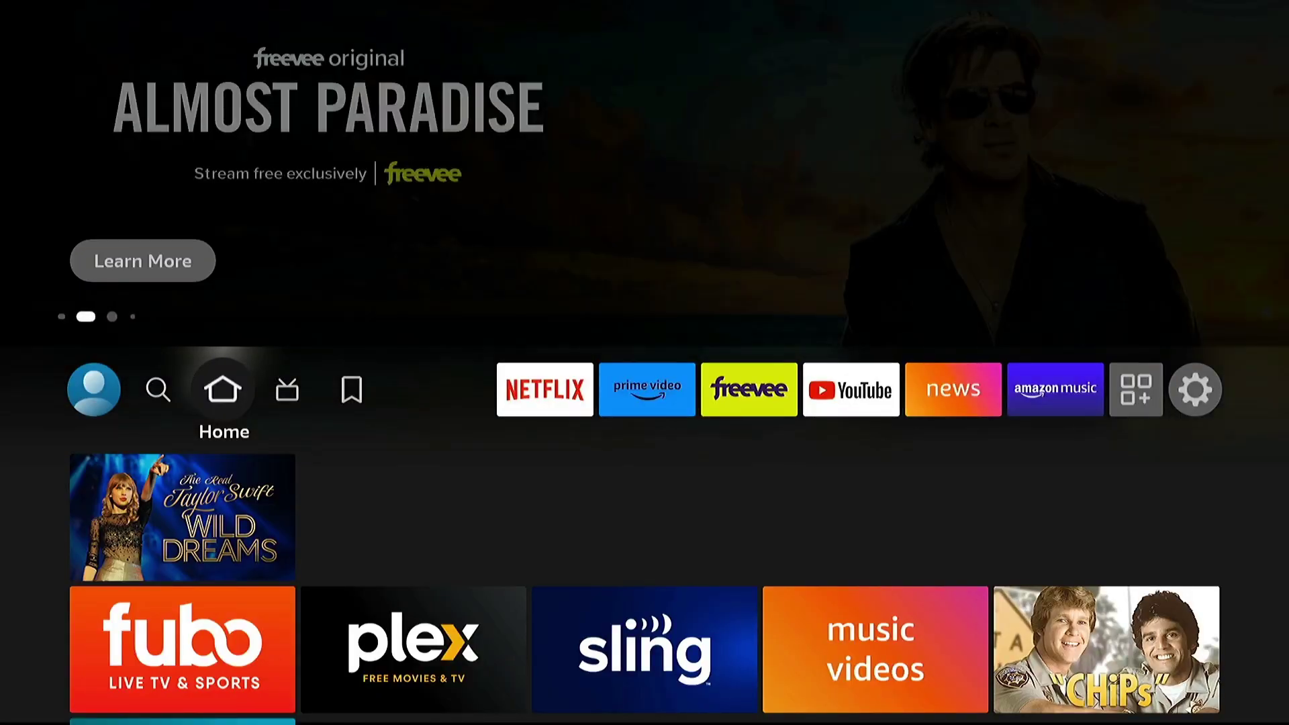
Step: Open the My Fire TV section of the device settings from the home screen
key(Right)
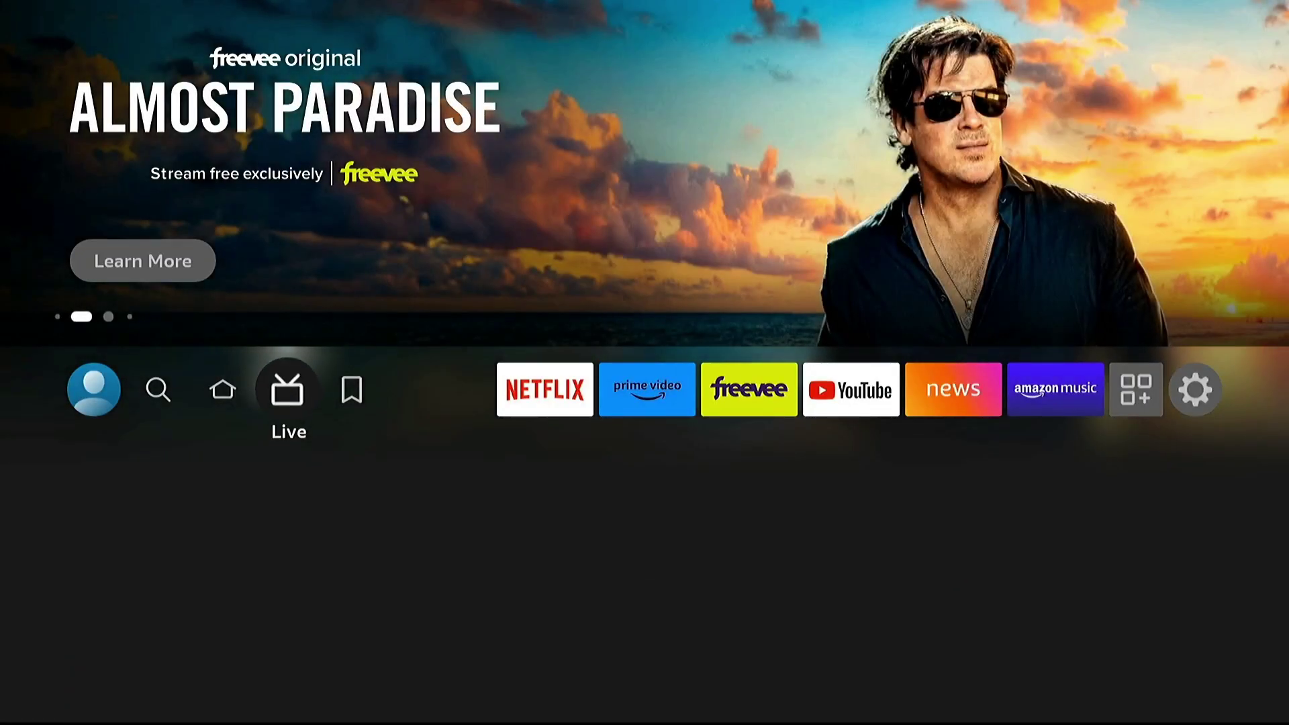
key(Right)
key(Right)
key(Right)
key(Right)
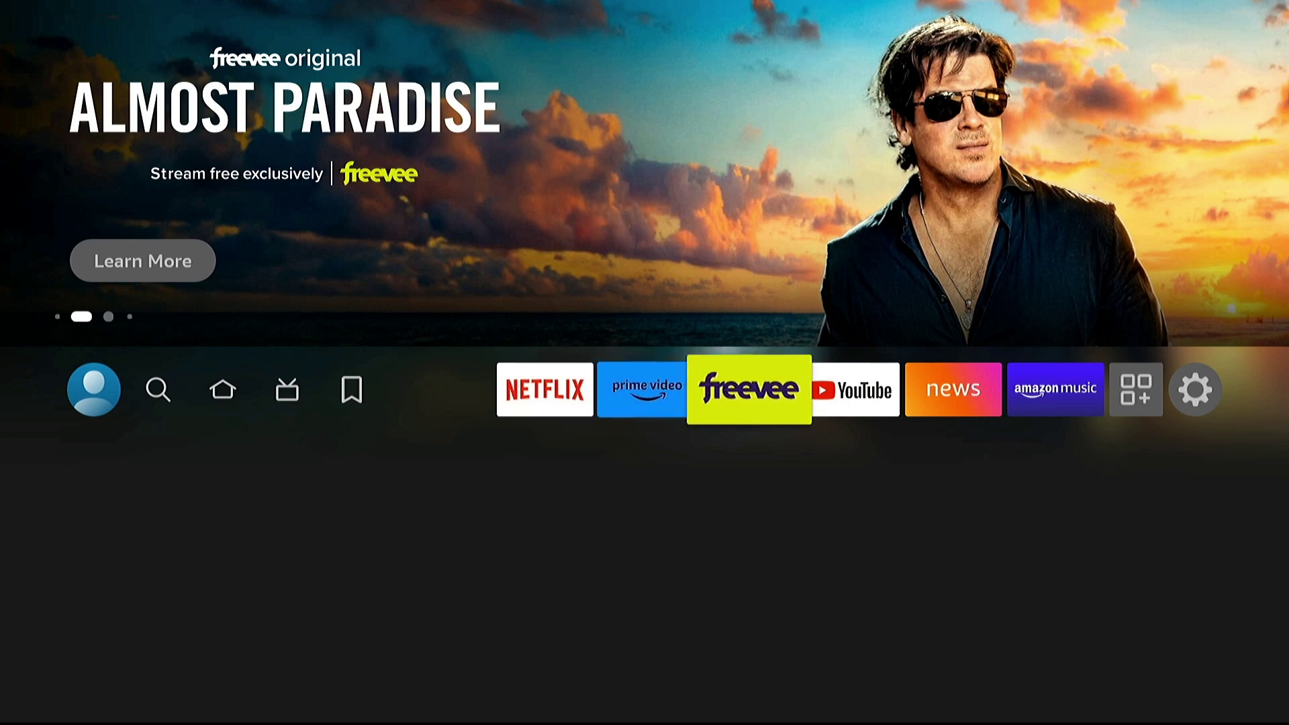
key(Right)
key(Right)
key(Right)
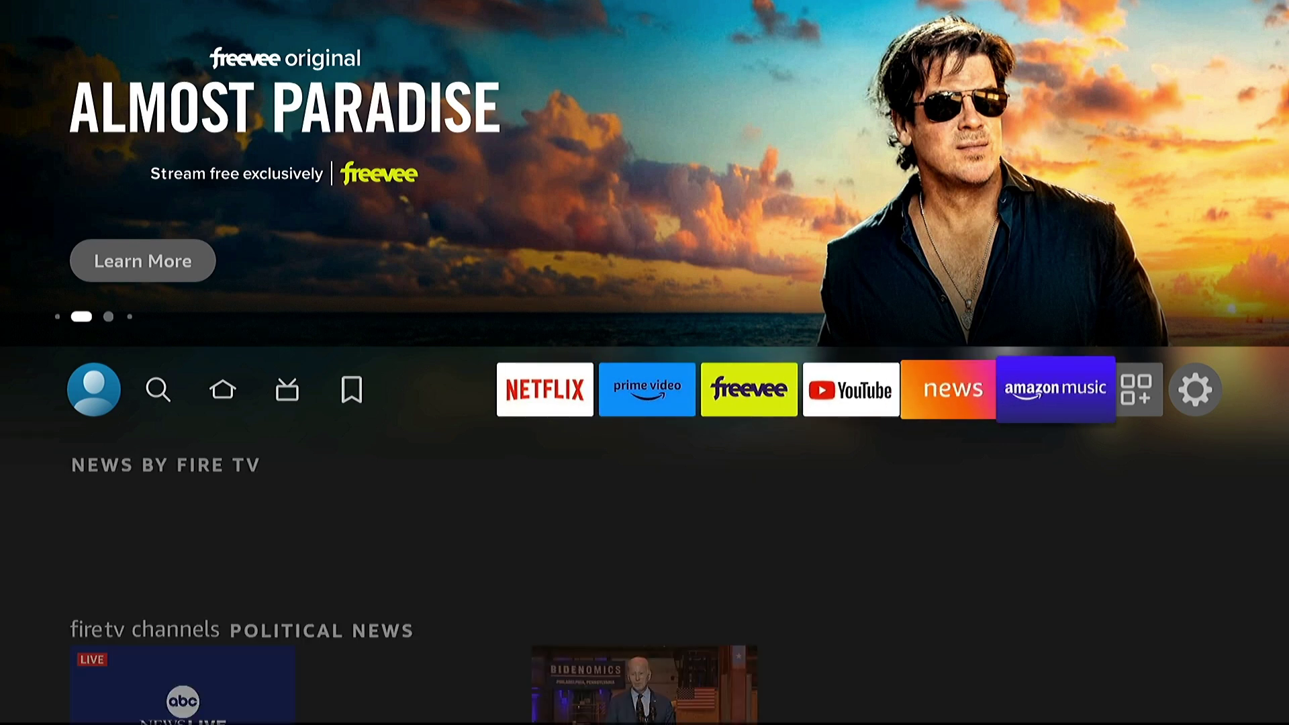
key(Right)
key(Right)
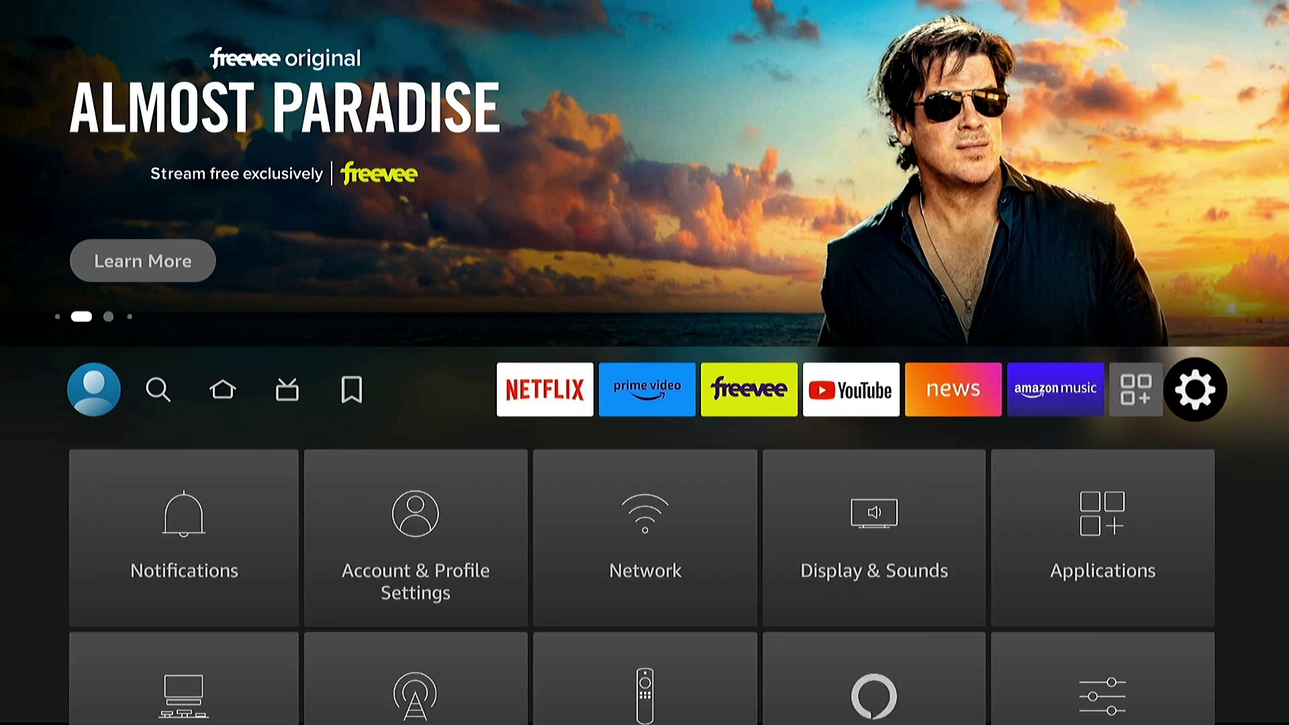
key(Down)
key(Down)
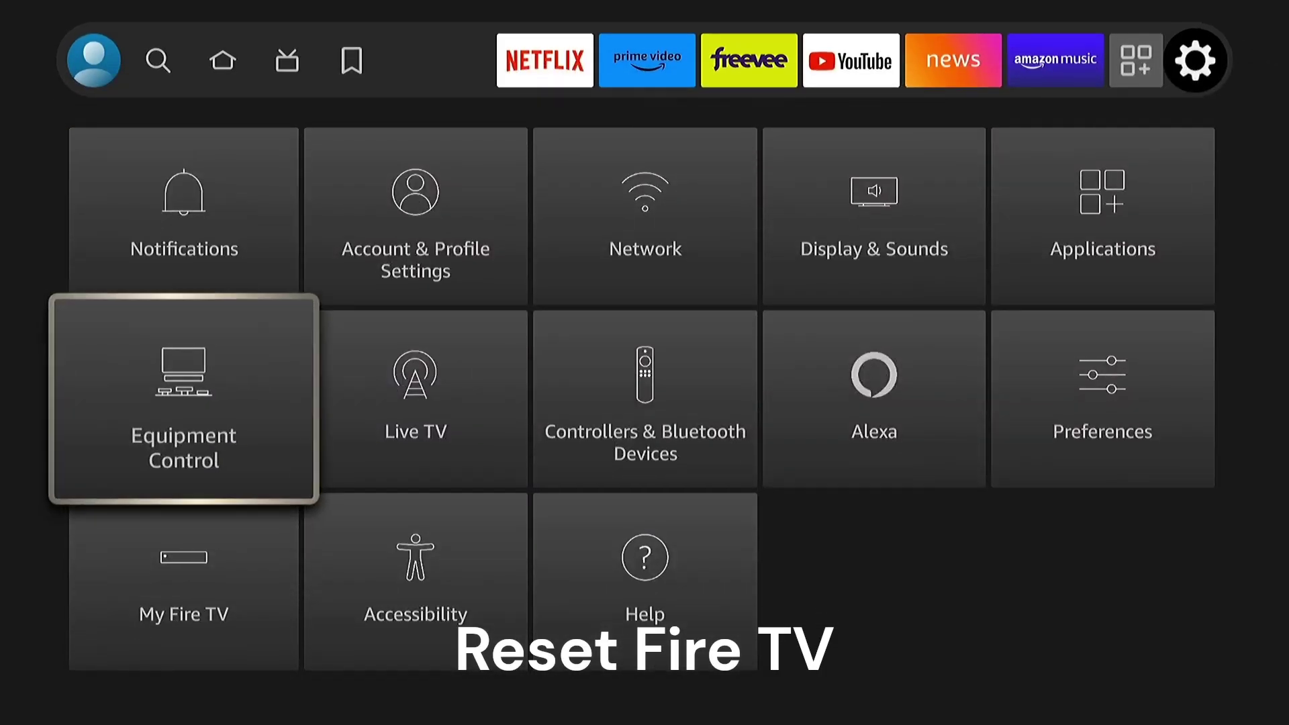
key(Down)
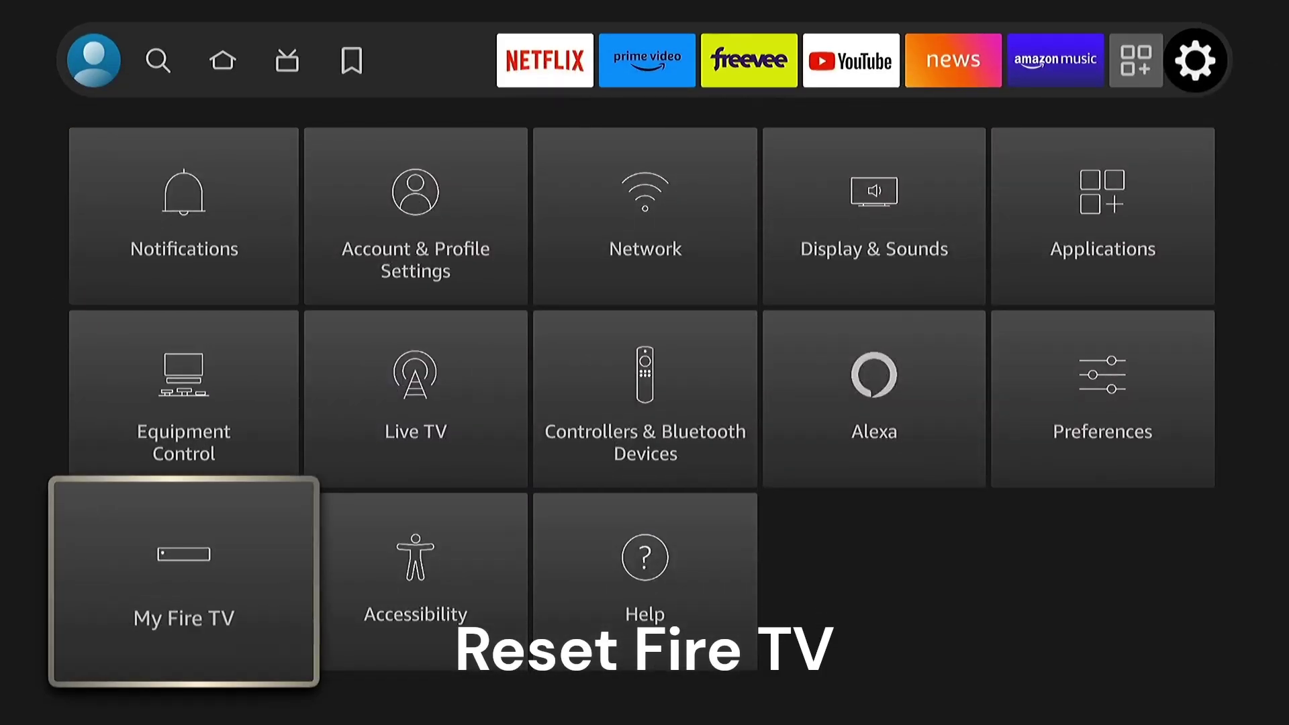
key(Return)
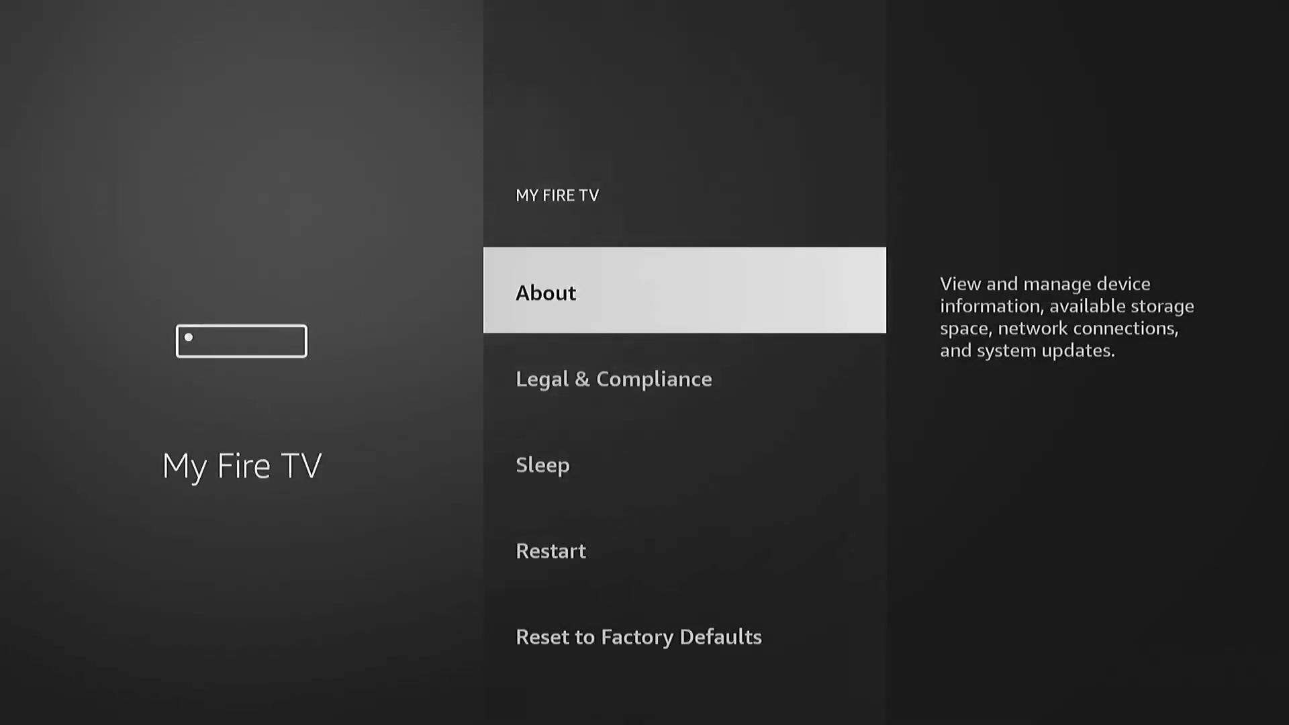
Step: Restart the Amazon Fire TV Stick 4K and confirm the restart
key(Down)
key(Down)
key(Down)
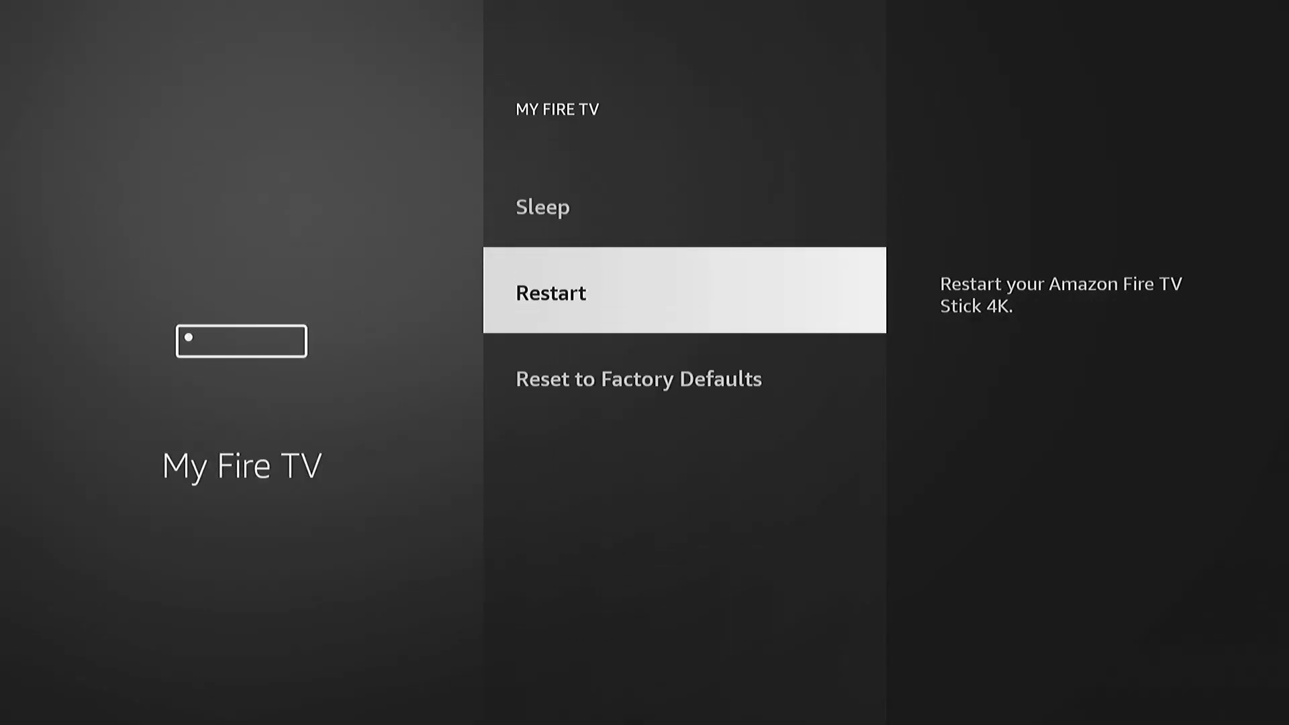
key(Return)
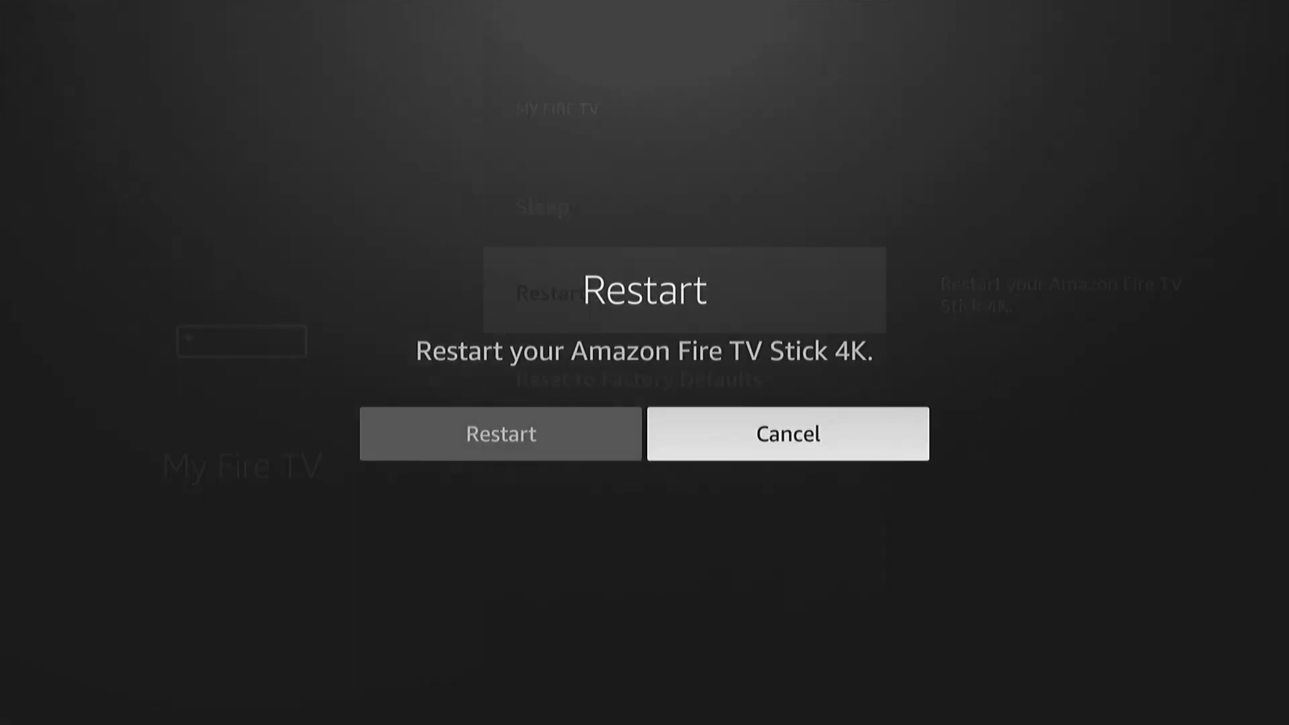
key(Left)
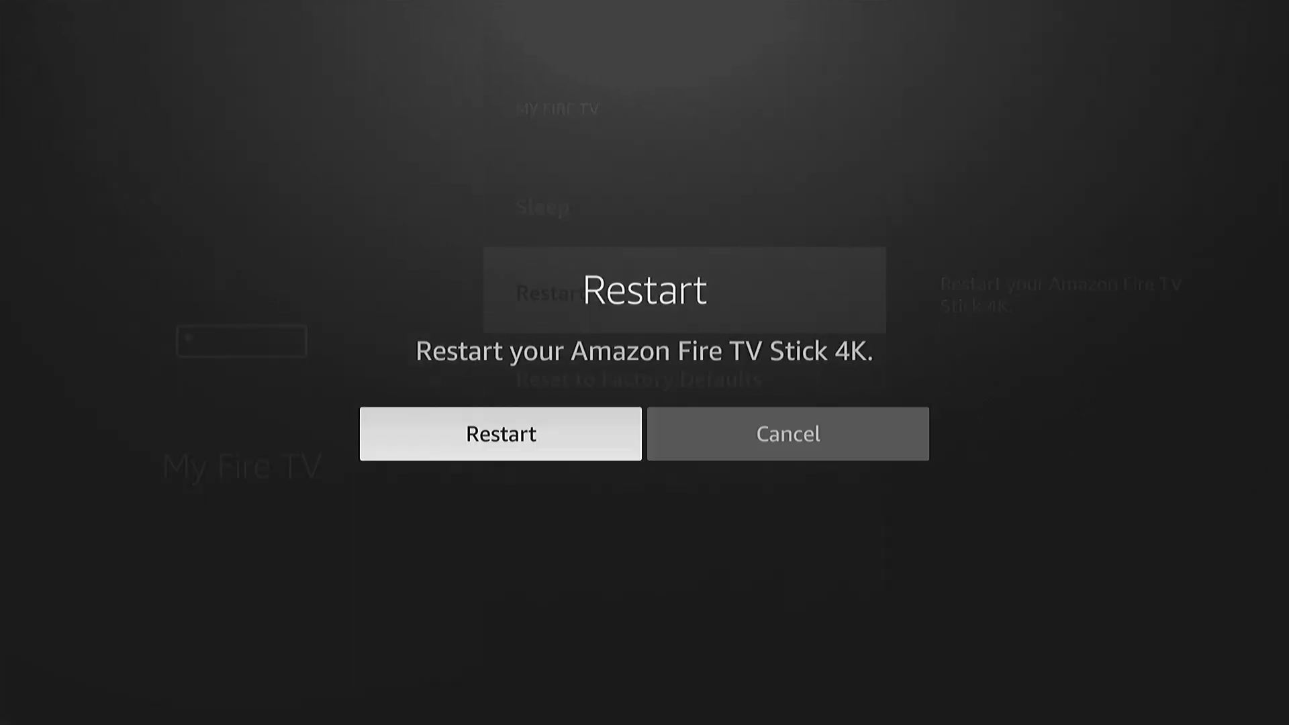
key(Return)
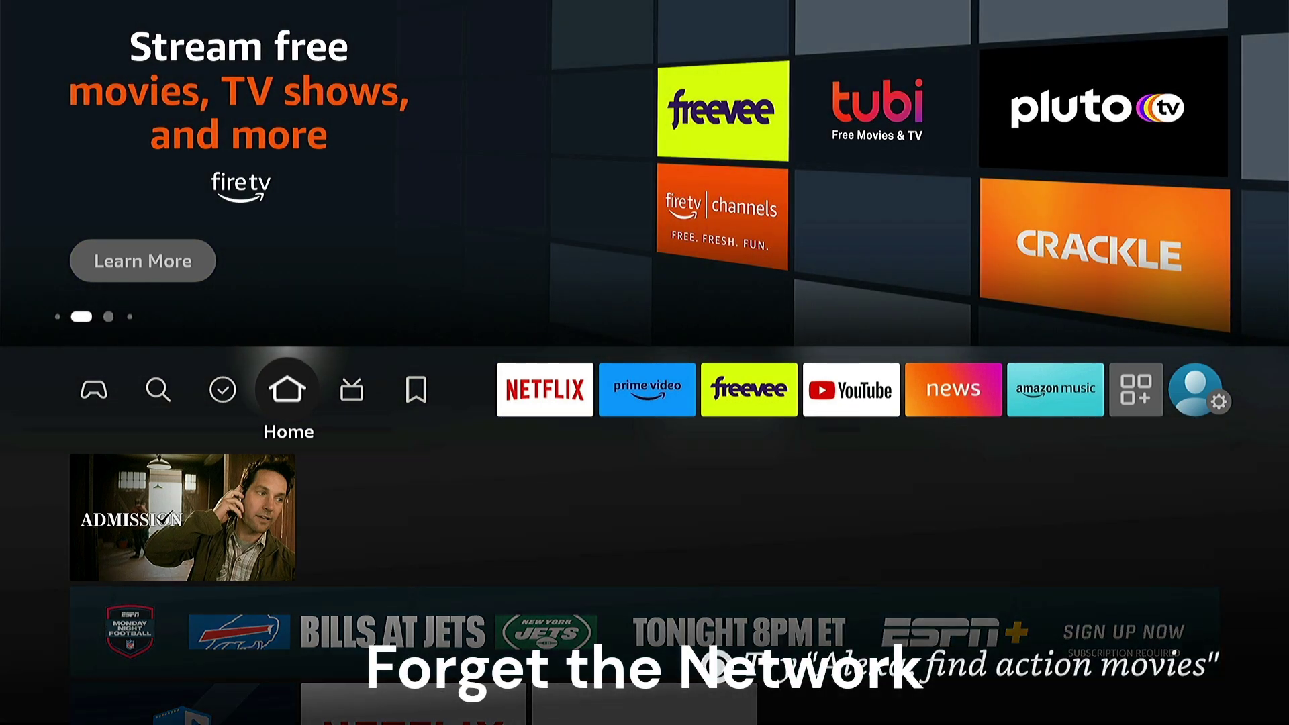
Step: Go to the device settings from the home screen
key(Right)
key(Right)
key(Right)
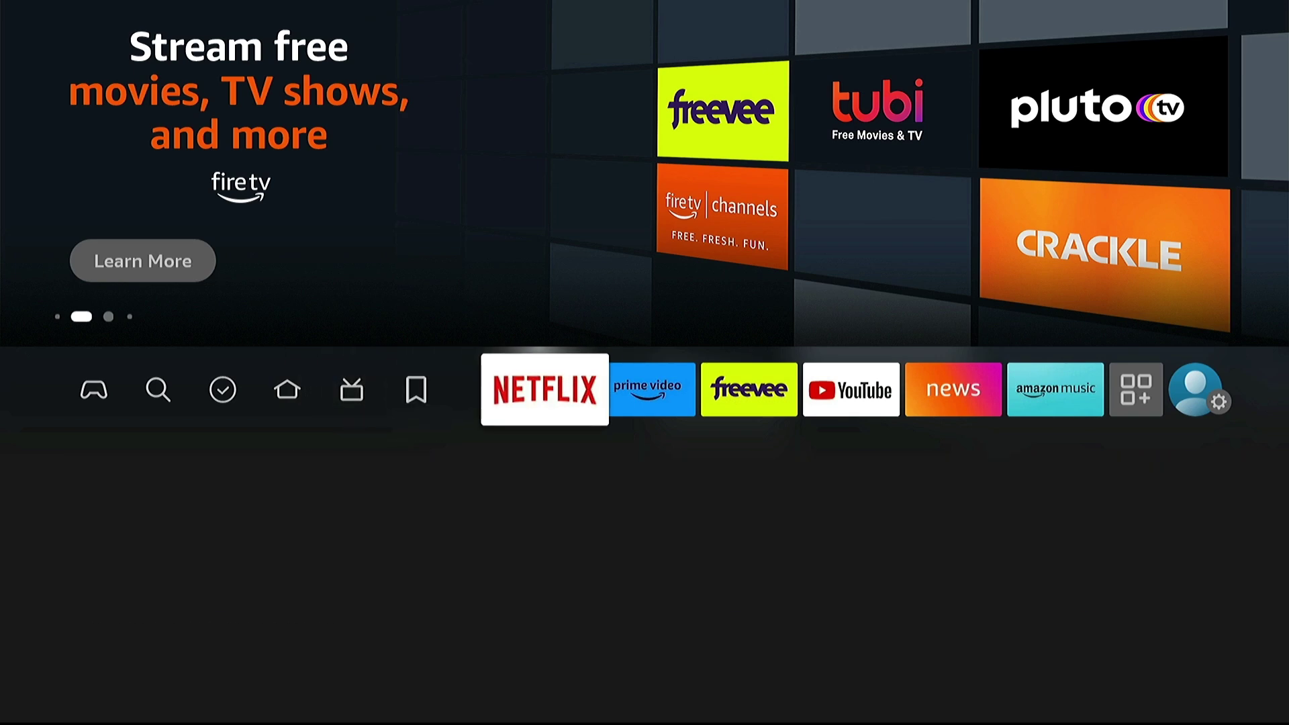
key(Right)
key(Right)
key(Right)
key(Right)
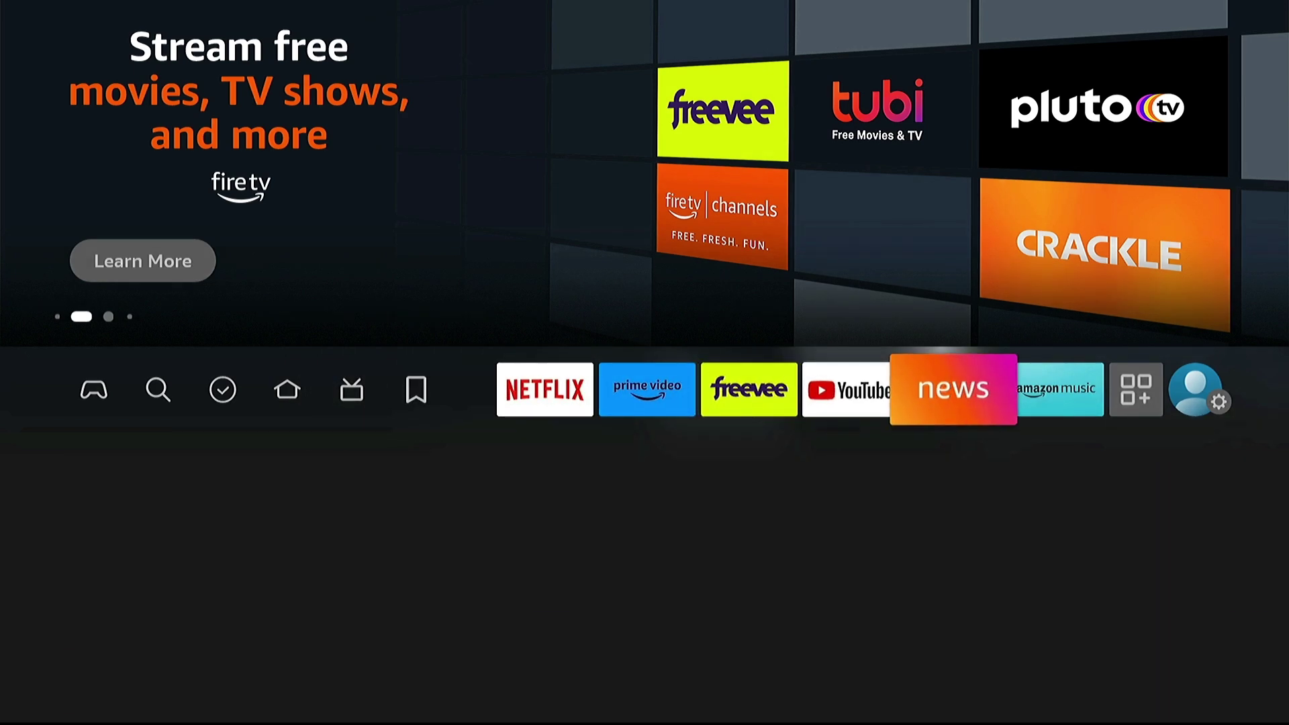
key(Right)
key(Right)
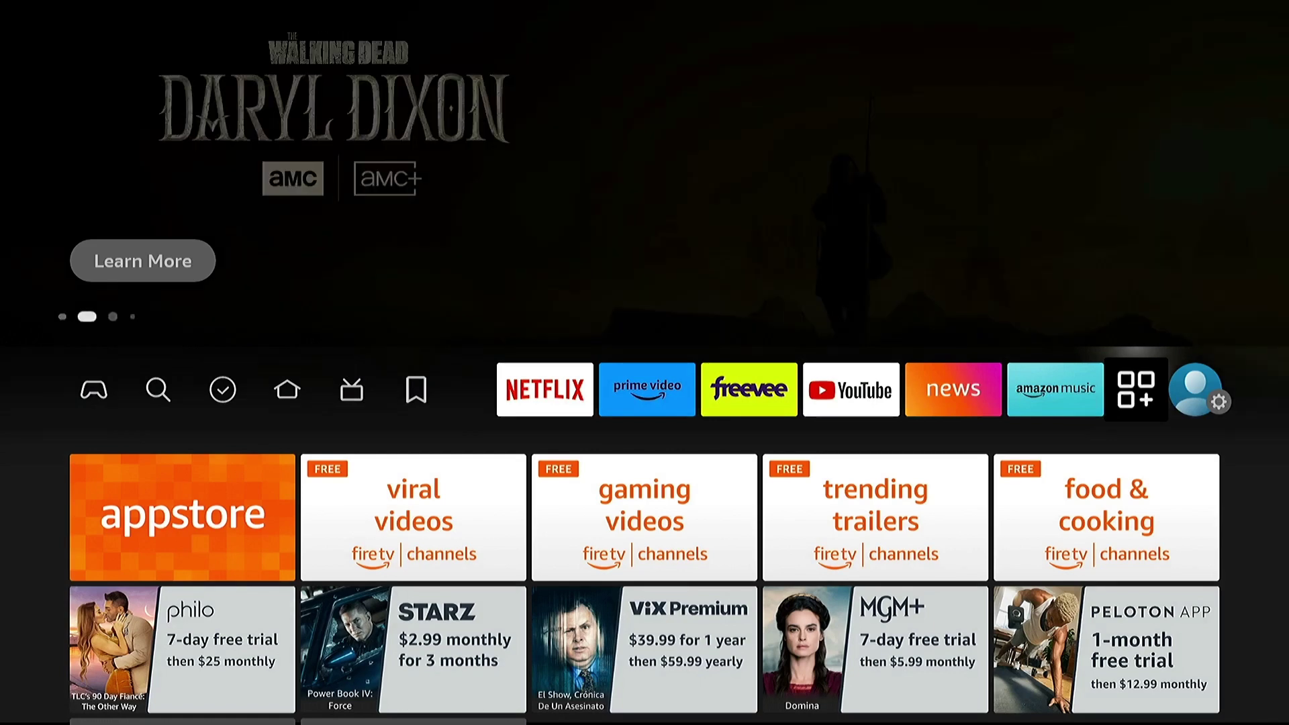
key(Right)
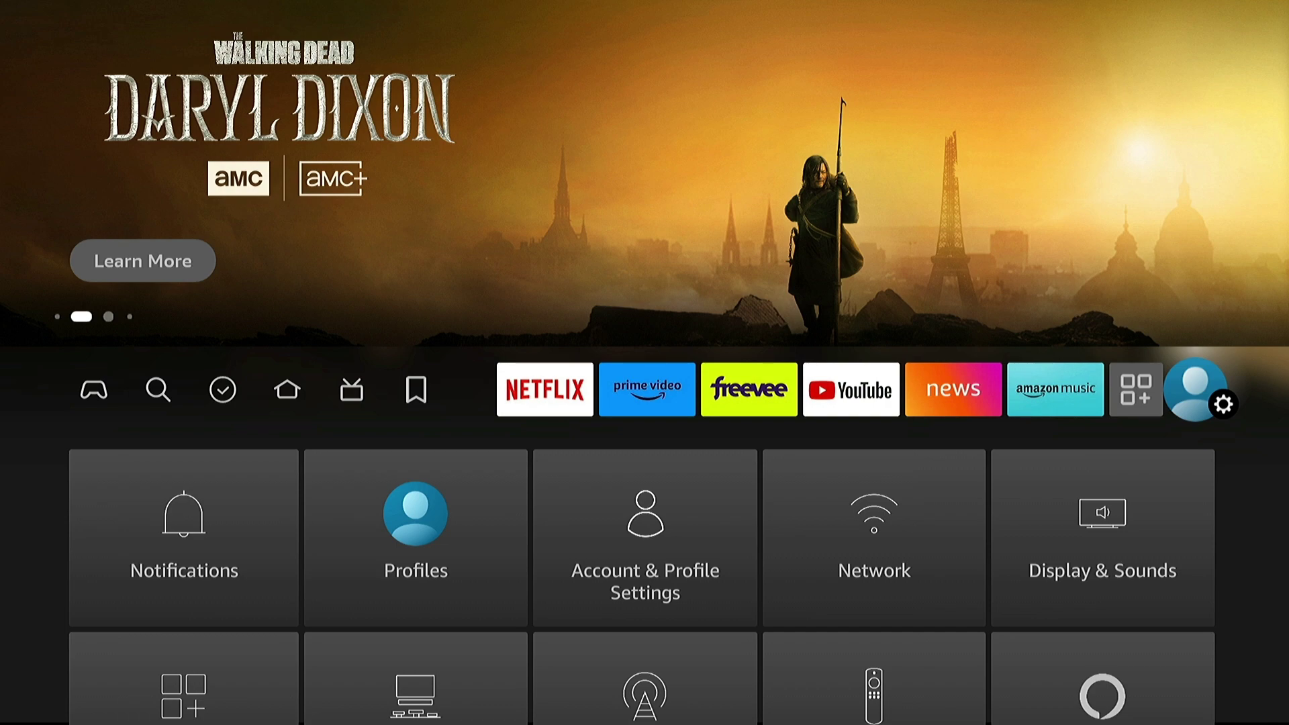
Step: Open the Network settings and forget the connected TwinkleFaery_5GEXT Wi-Fi network, confirming the removal
key(Down)
key(Right)
key(Right)
key(Right)
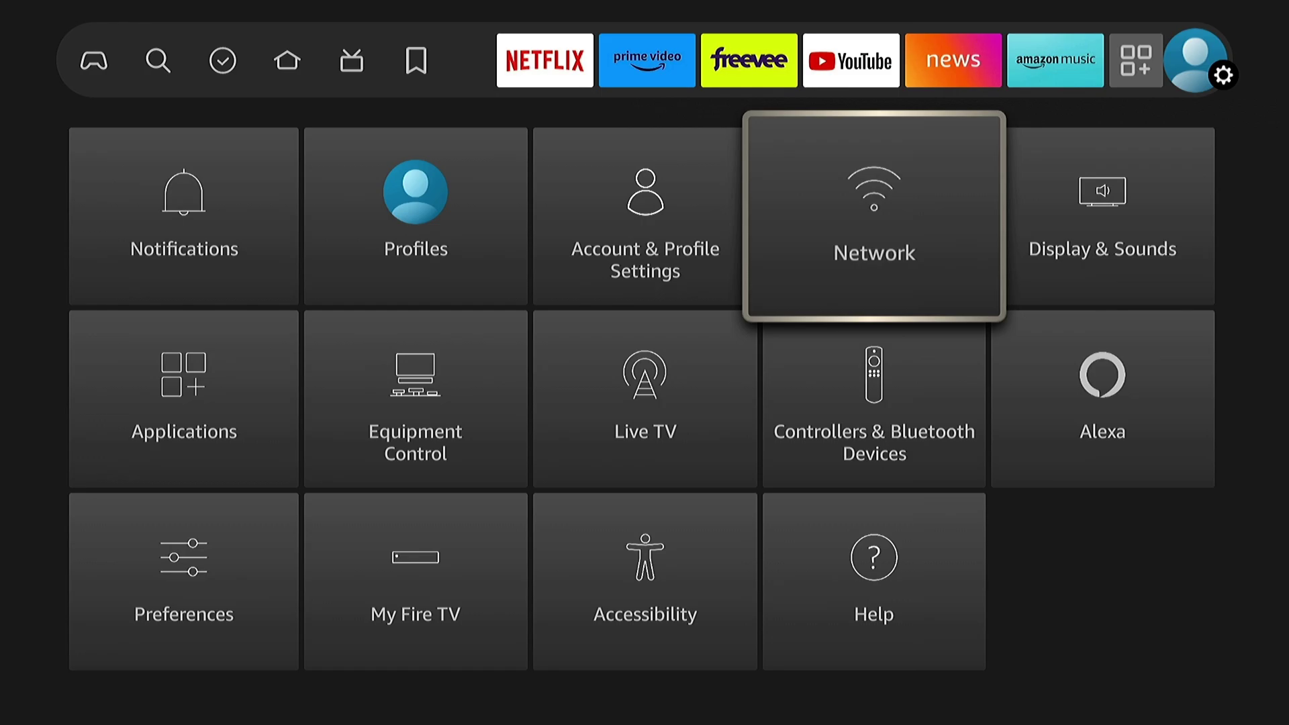
key(Return)
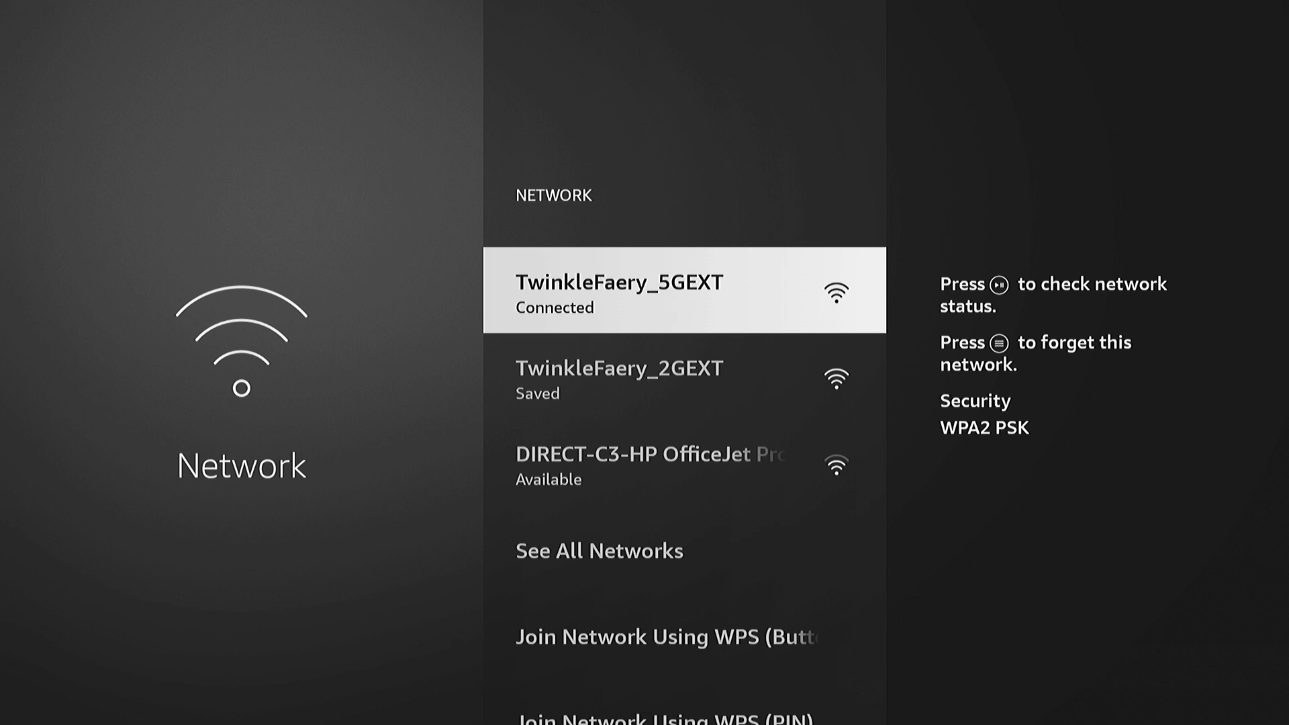
key(Menu)
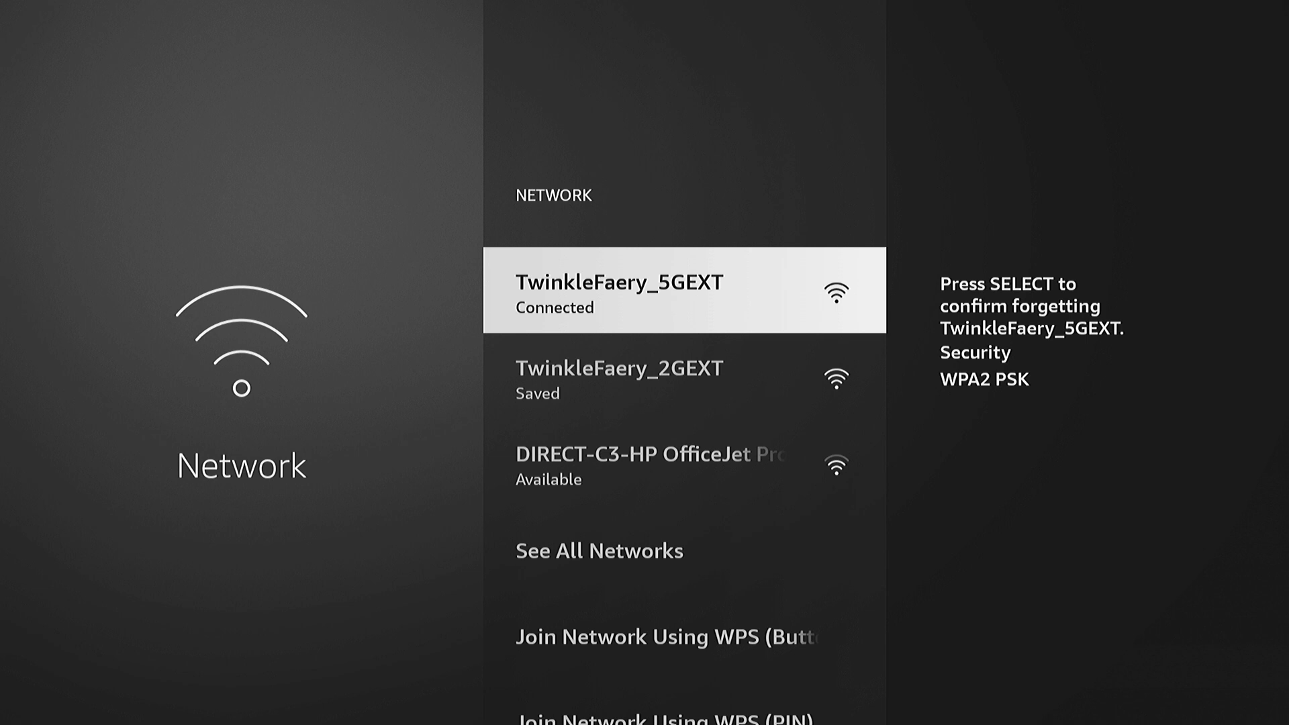
key(Return)
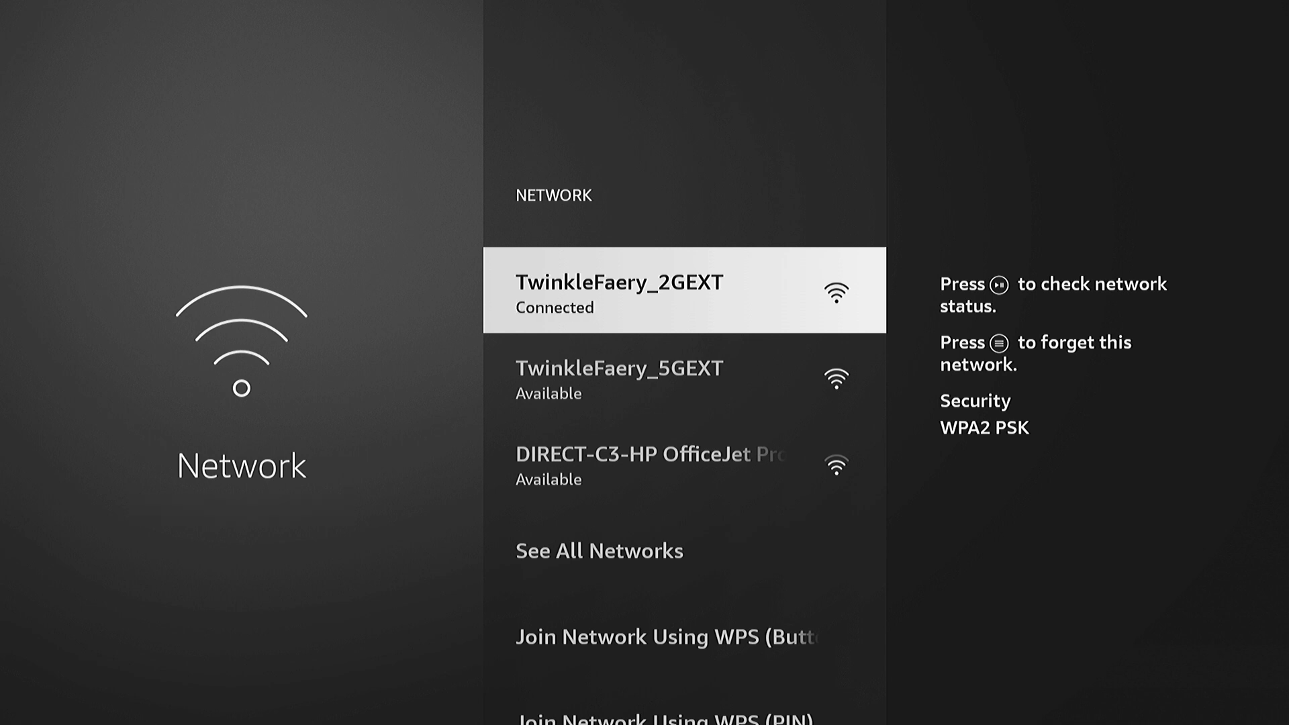
Step: Reconnect to the TwinkleFaery_5GEXT network by entering its Wi-Fi password
key(Down)
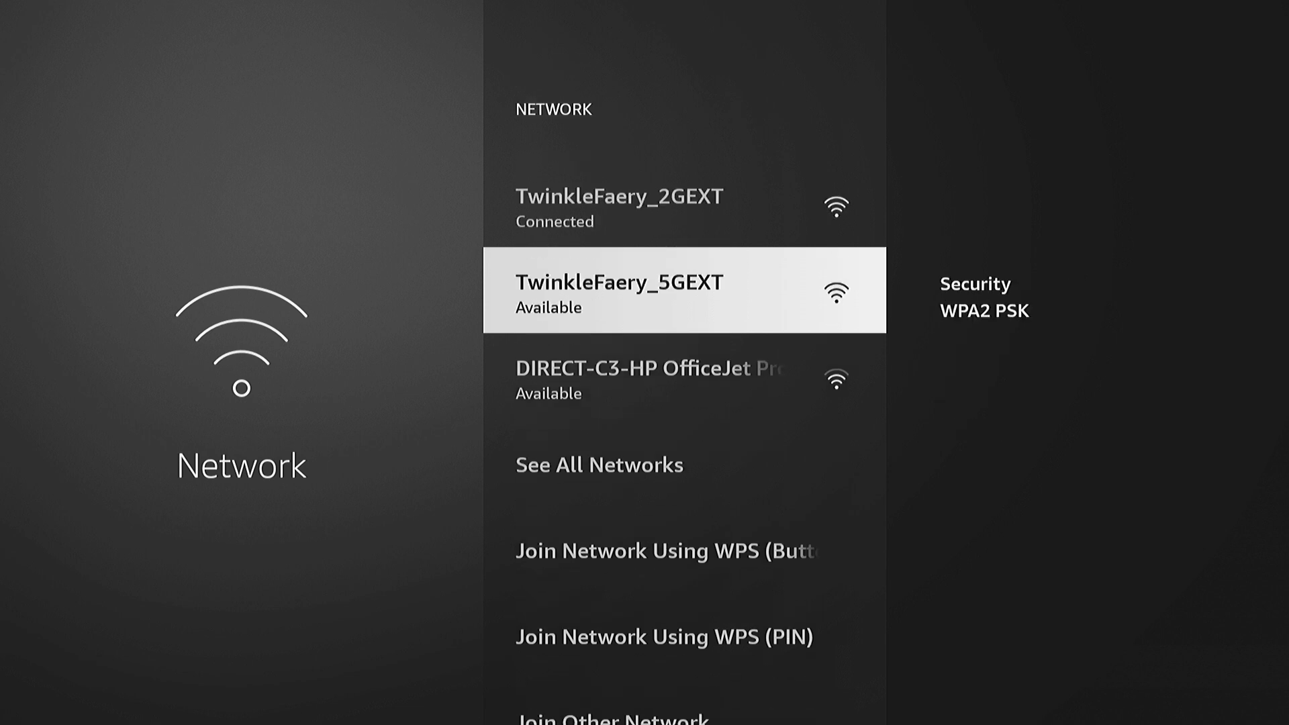
key(Return)
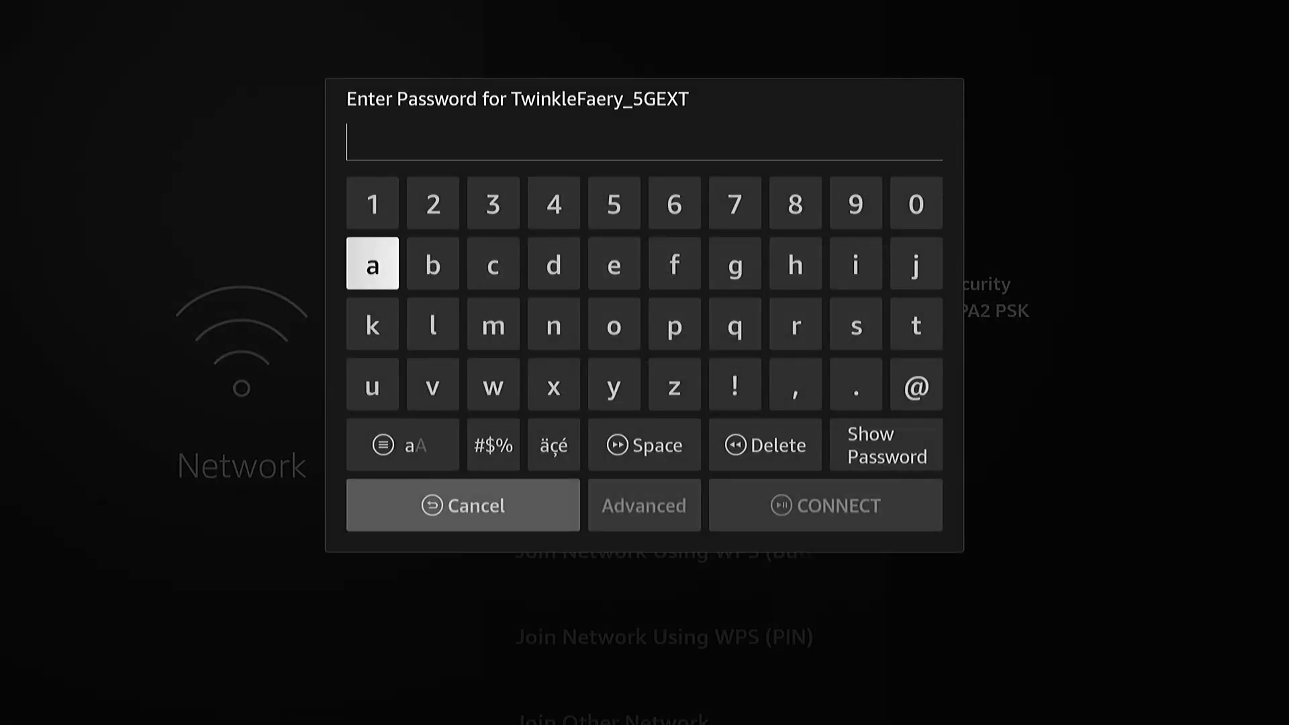
key(Up)
key(Return)
key(Right)
key(Right)
key(Right)
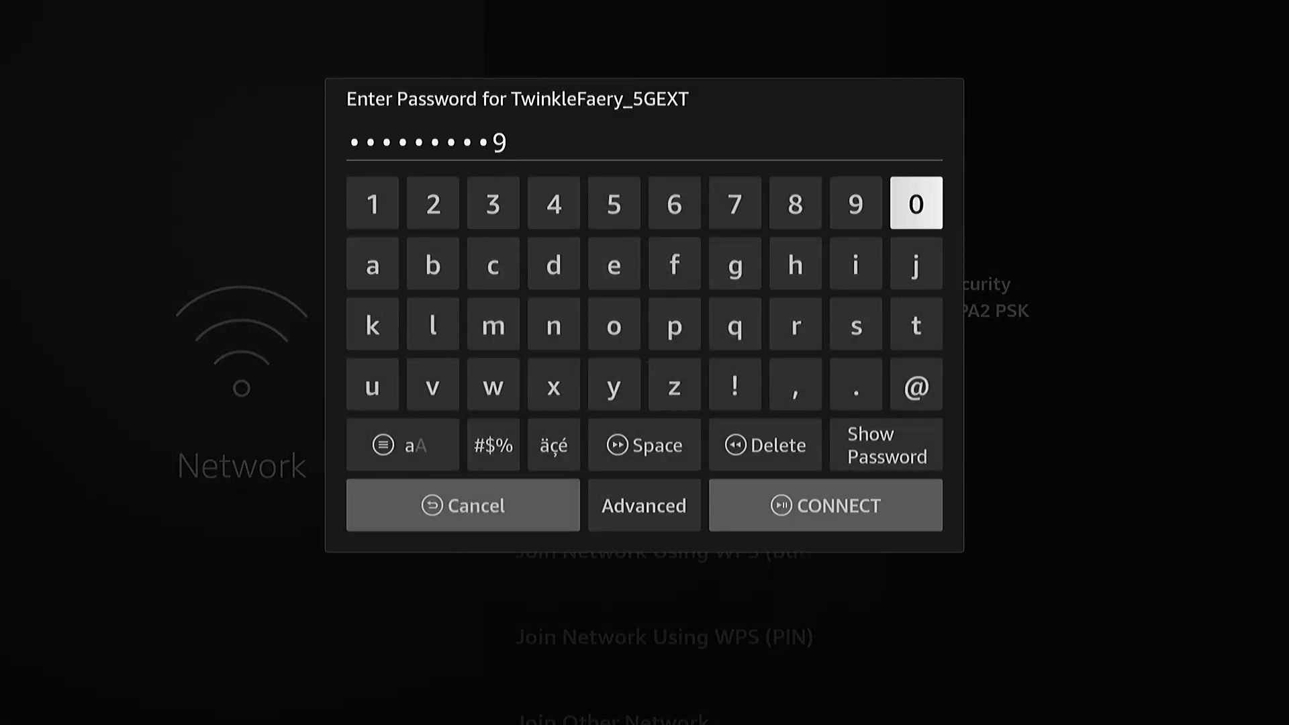
key(Return)
key(Left)
key(Left)
key(Left)
key(Right)
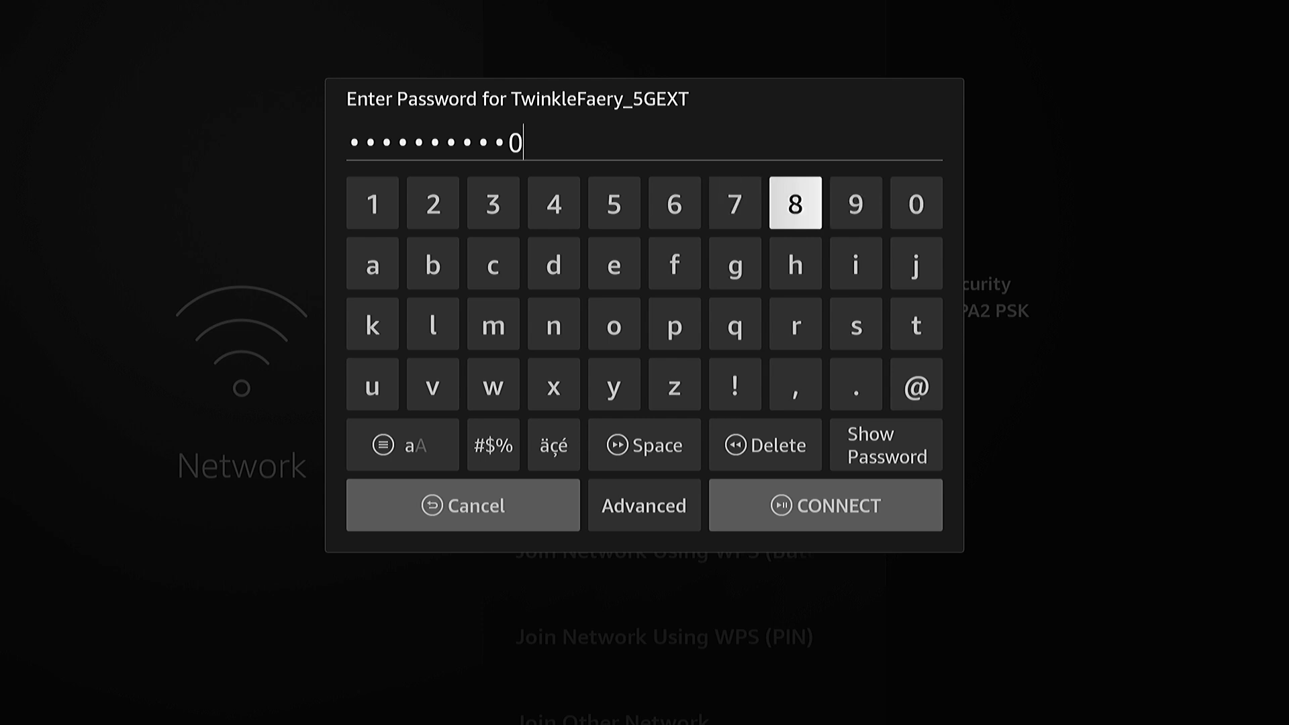
key(Return)
key(Down)
key(Down)
key(Down)
key(Down)
key(Down)
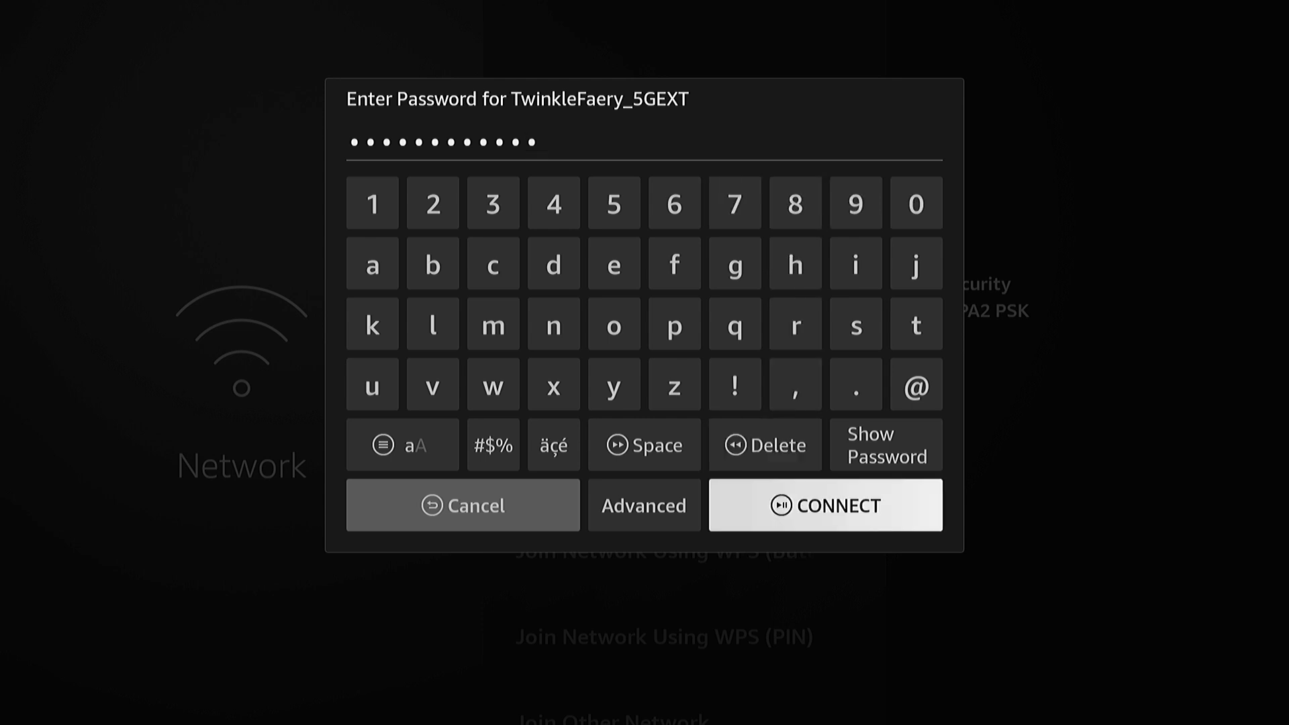
key(Return)
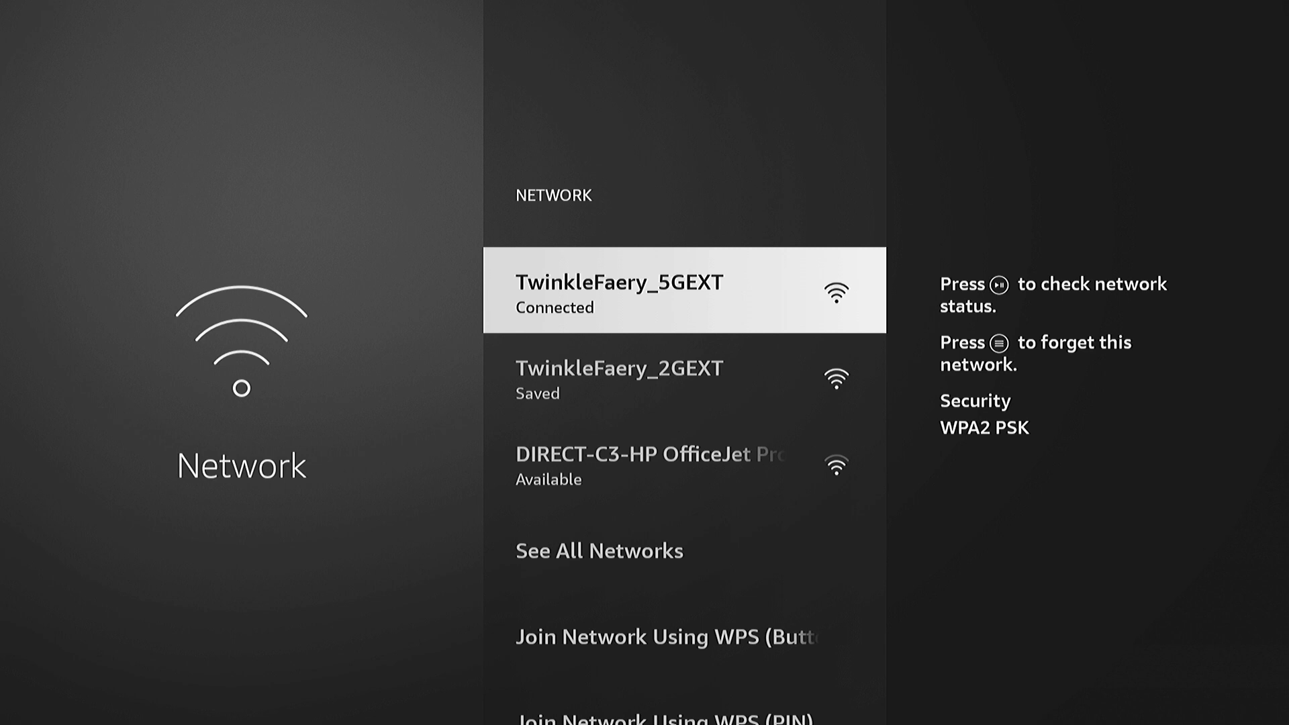
Step: Return to the home screen and open the Network settings again
key(Home)
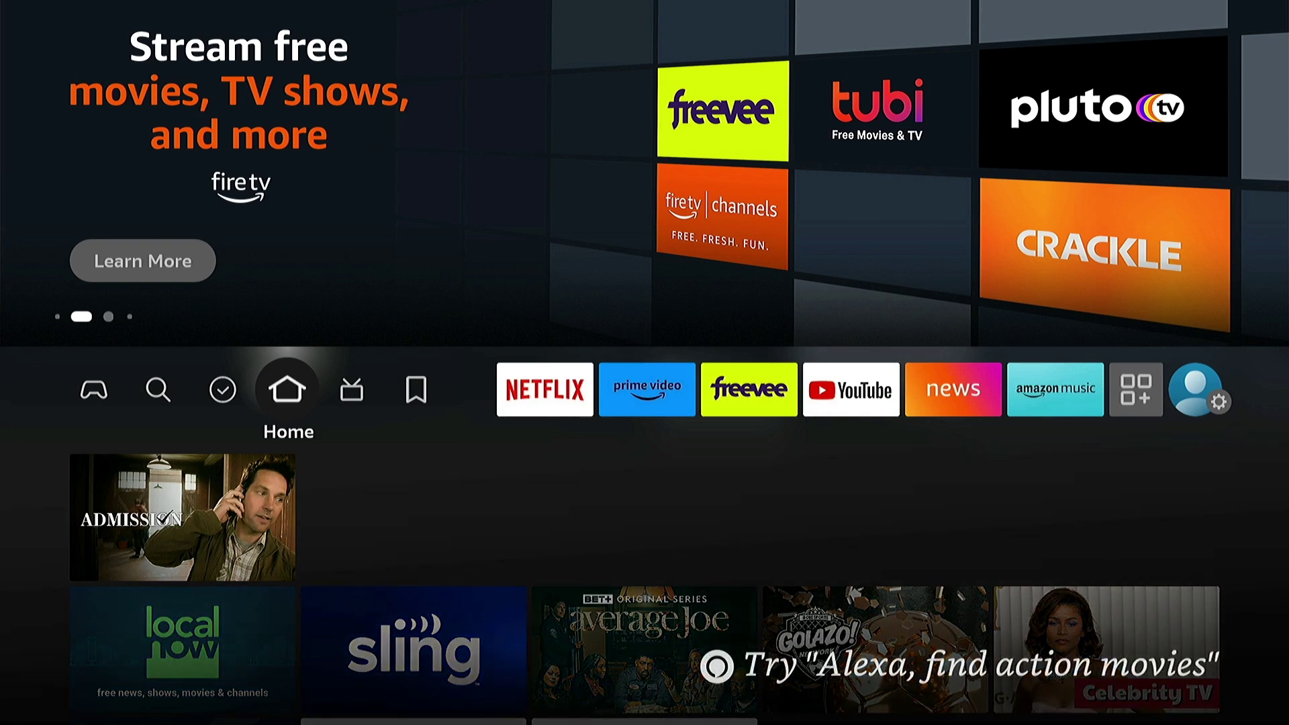
key(Right)
key(Right)
key(Right)
key(Right)
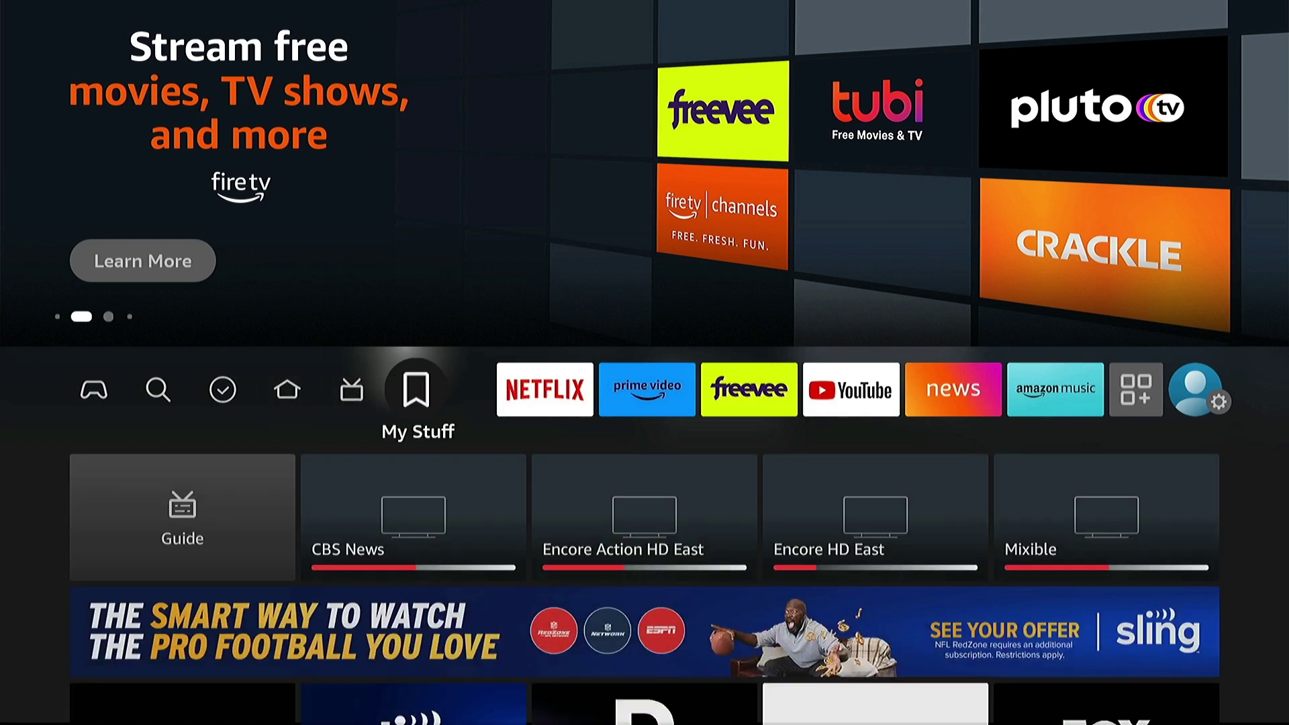
key(Right)
key(Right)
key(Right)
key(Right)
key(Right)
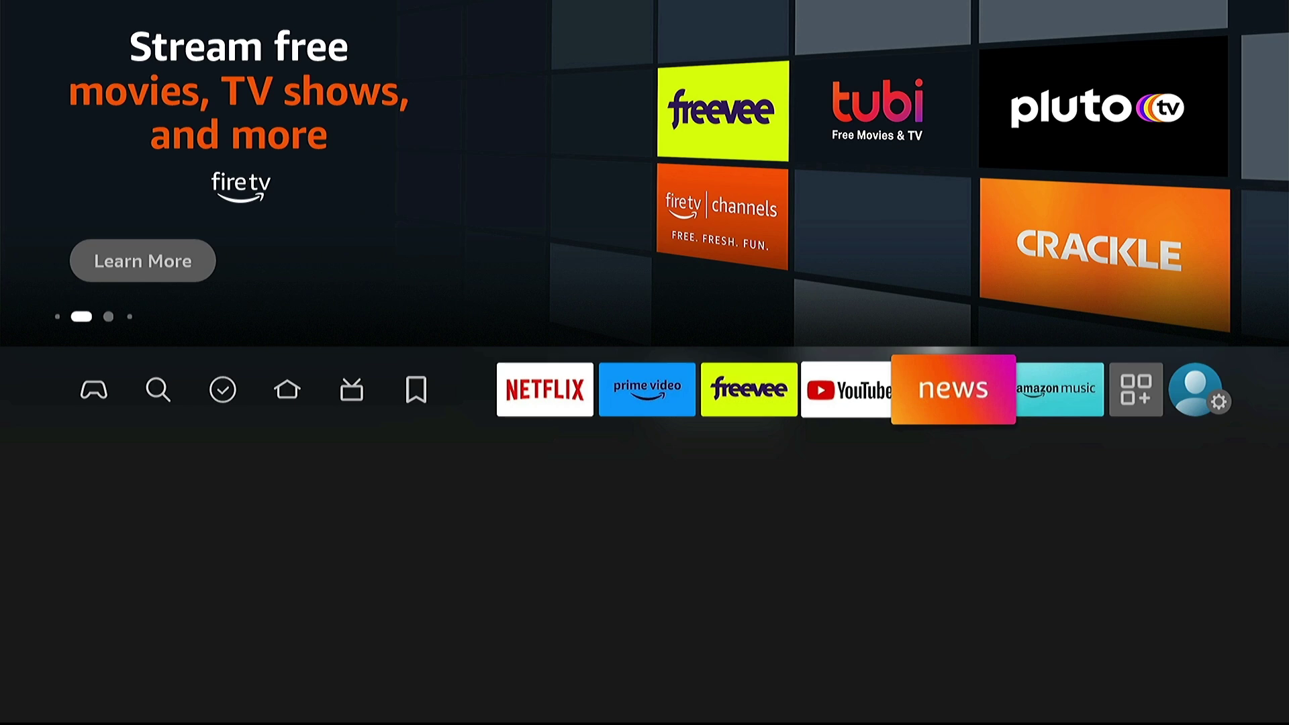
key(Right)
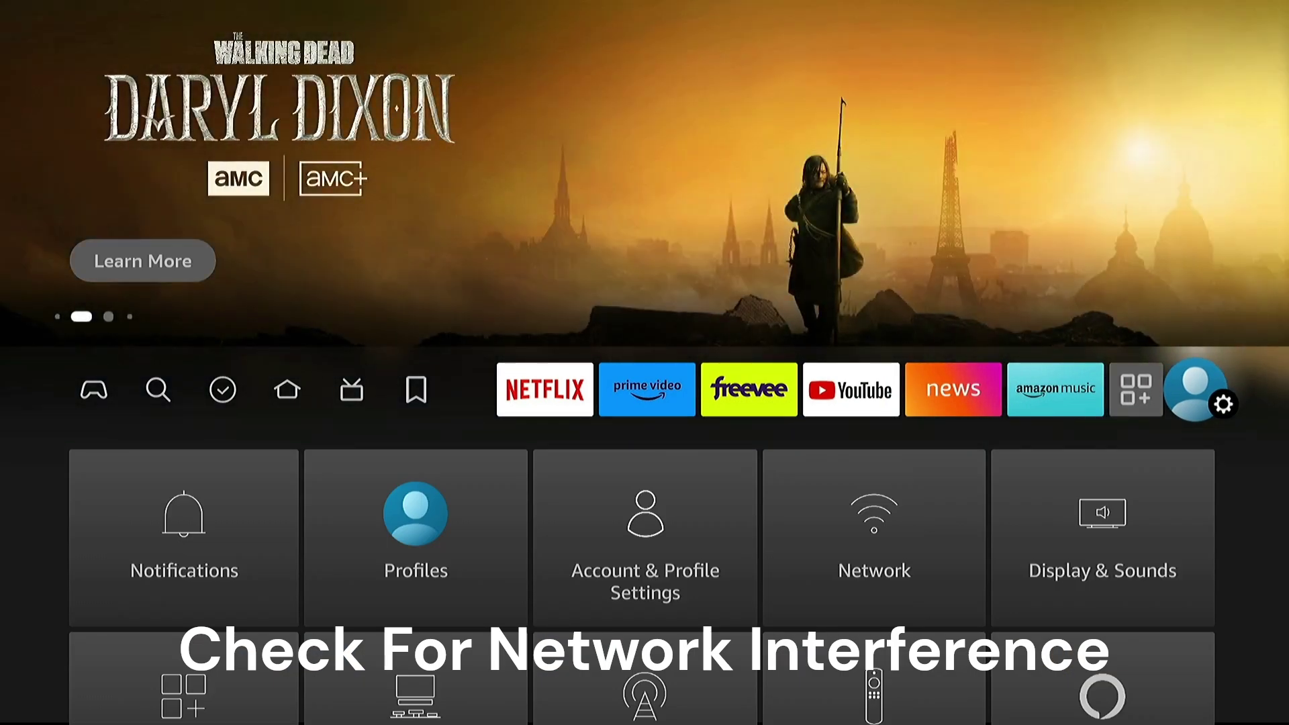
key(Down)
key(Right)
key(Right)
key(Right)
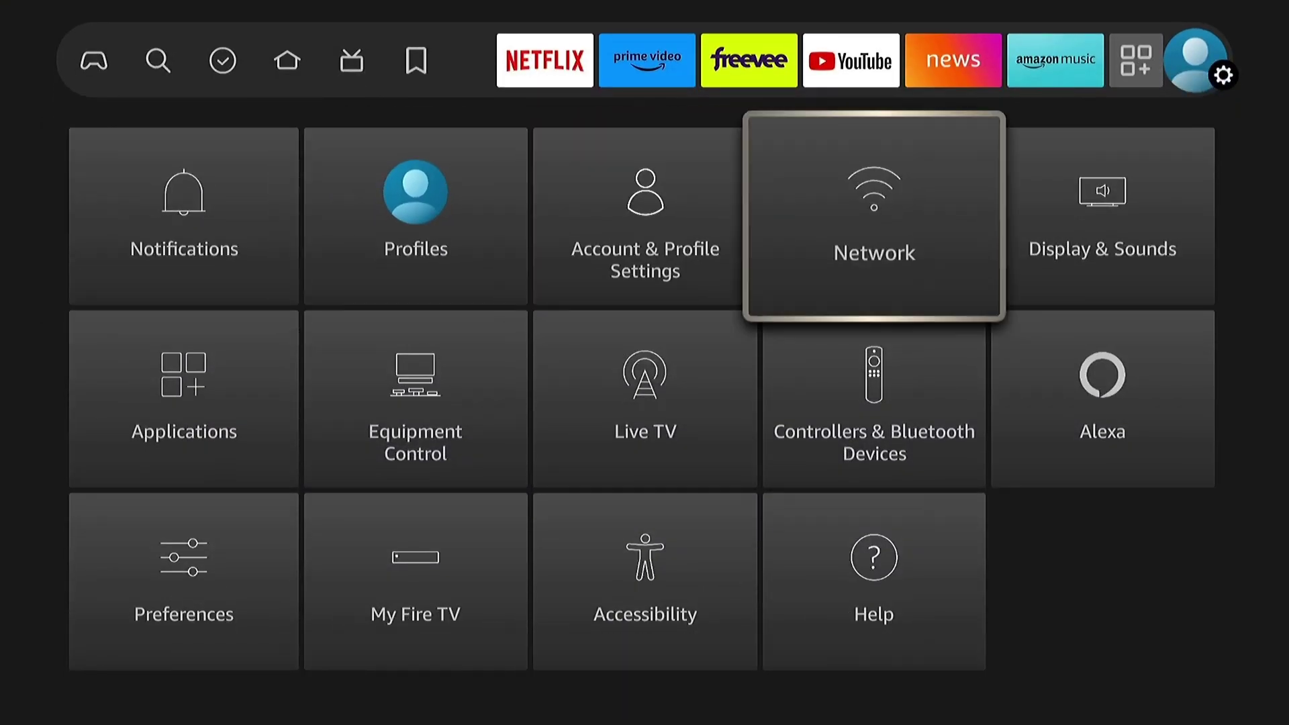
key(Return)
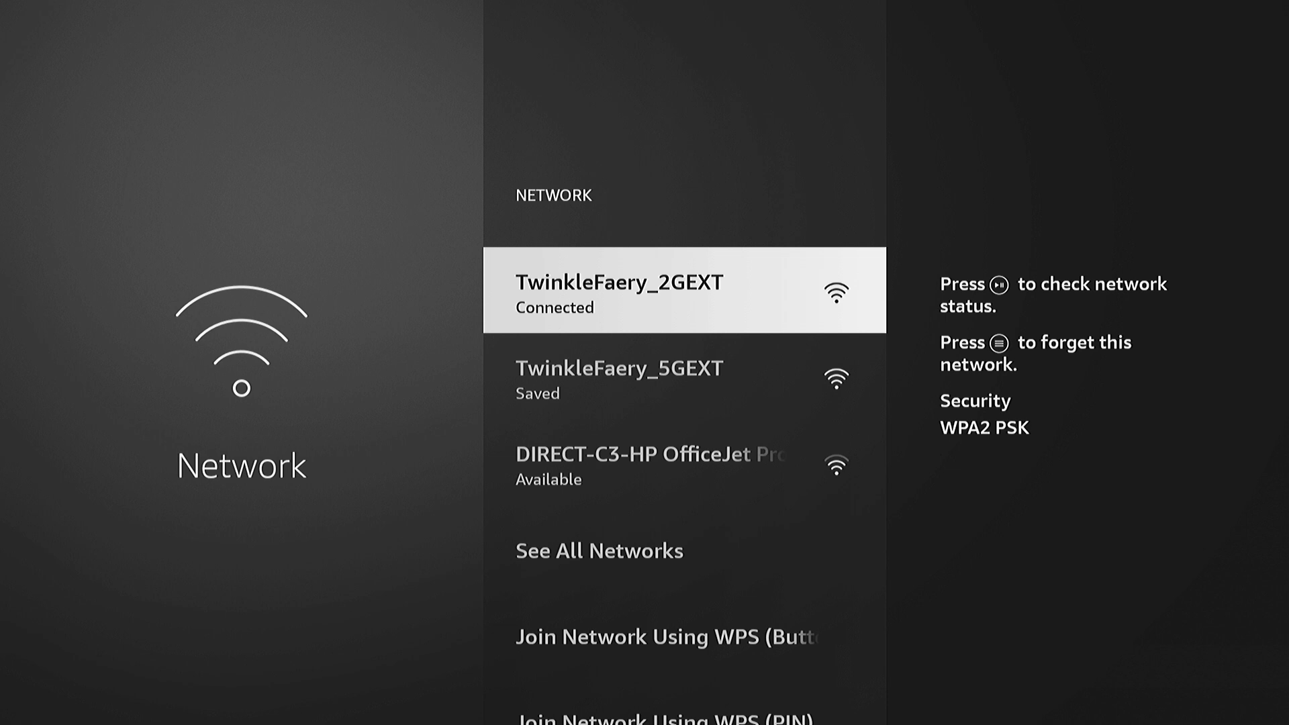
Step: Check the connection status and advanced status of the TwinkleFaery_2GEXT network and return to the network list
key(XF86AudioPlay)
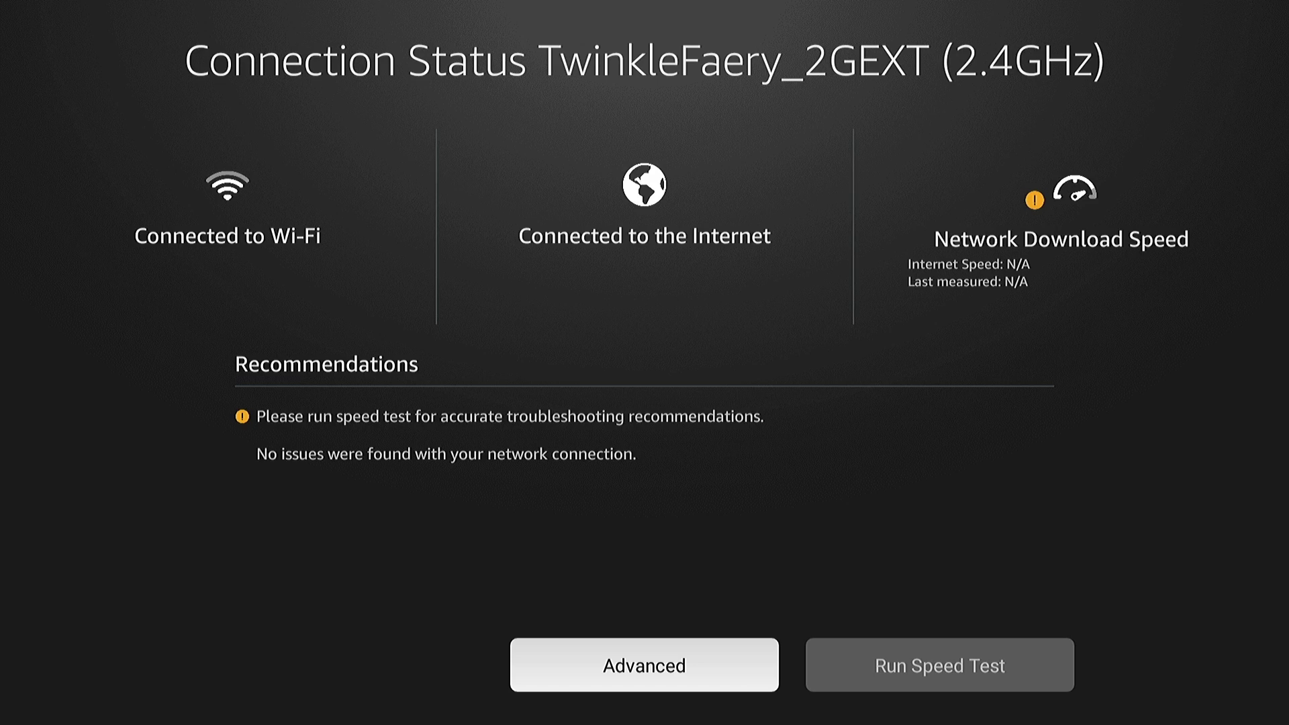
key(Return)
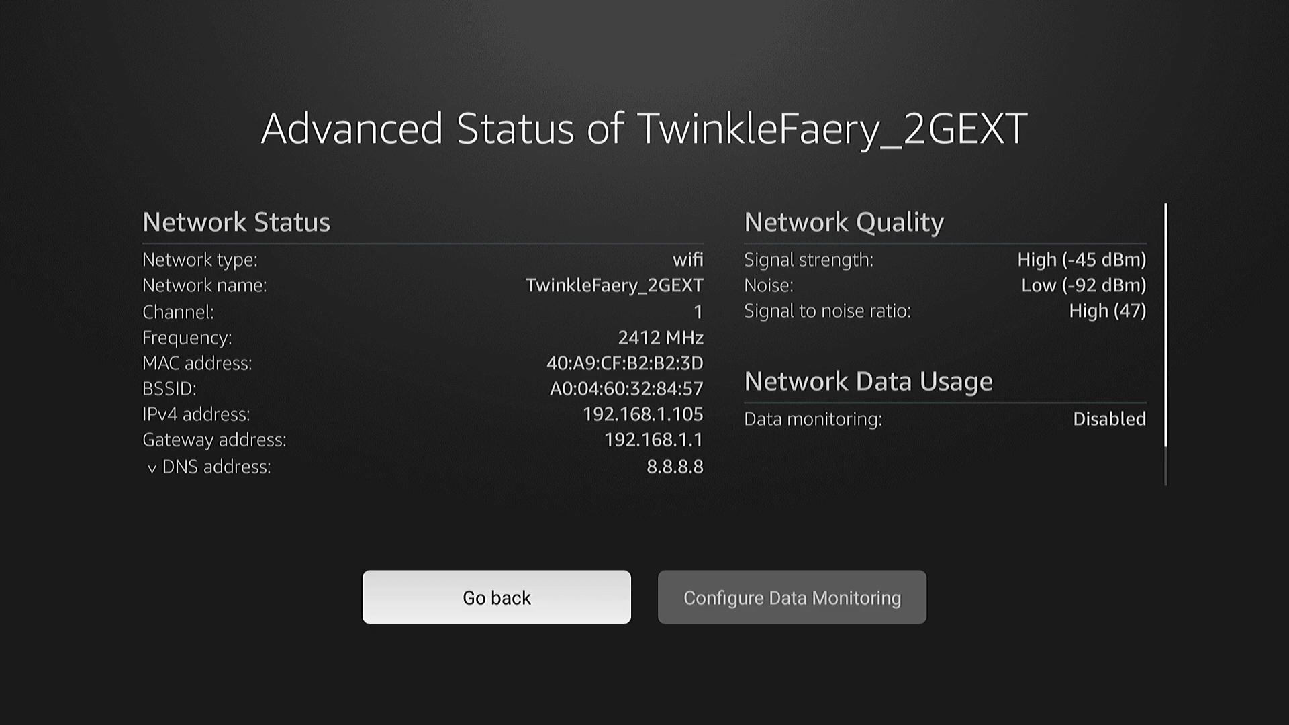
key(Return)
key(Escape)
Step: Show the full list of all available Wi-Fi networks
key(Down)
key(Down)
key(Down)
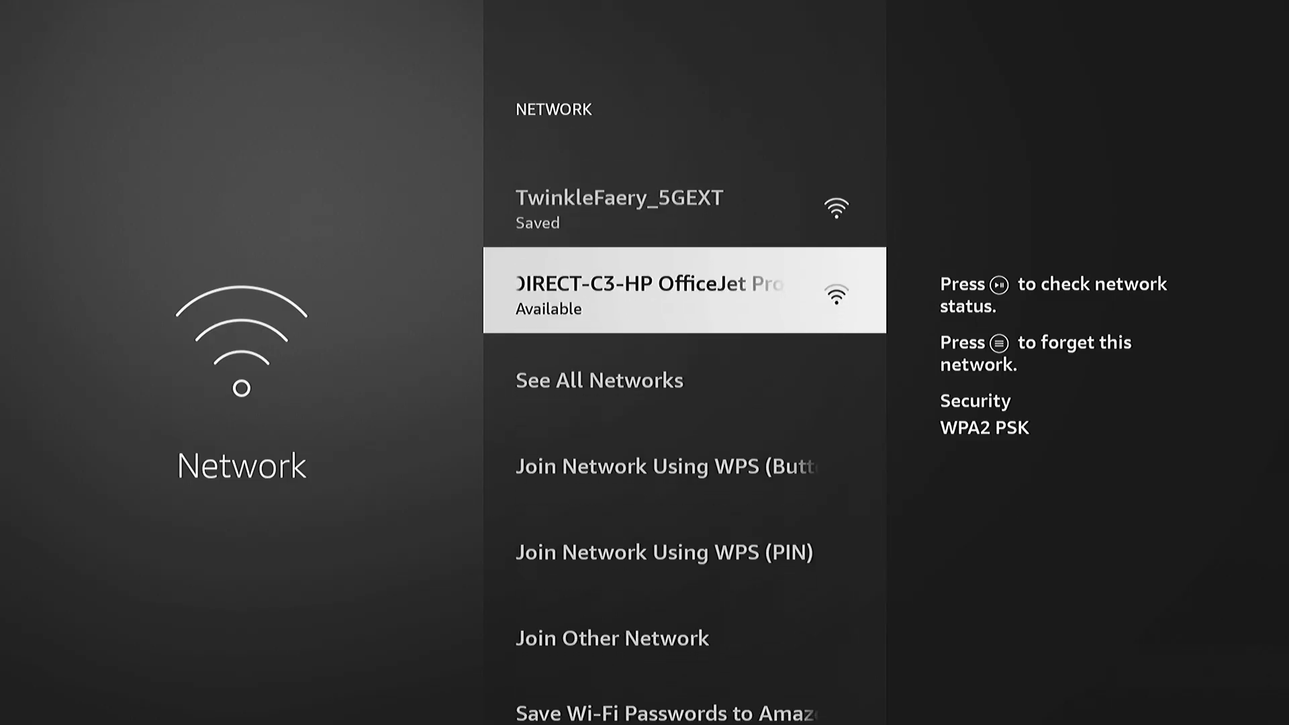
key(Return)
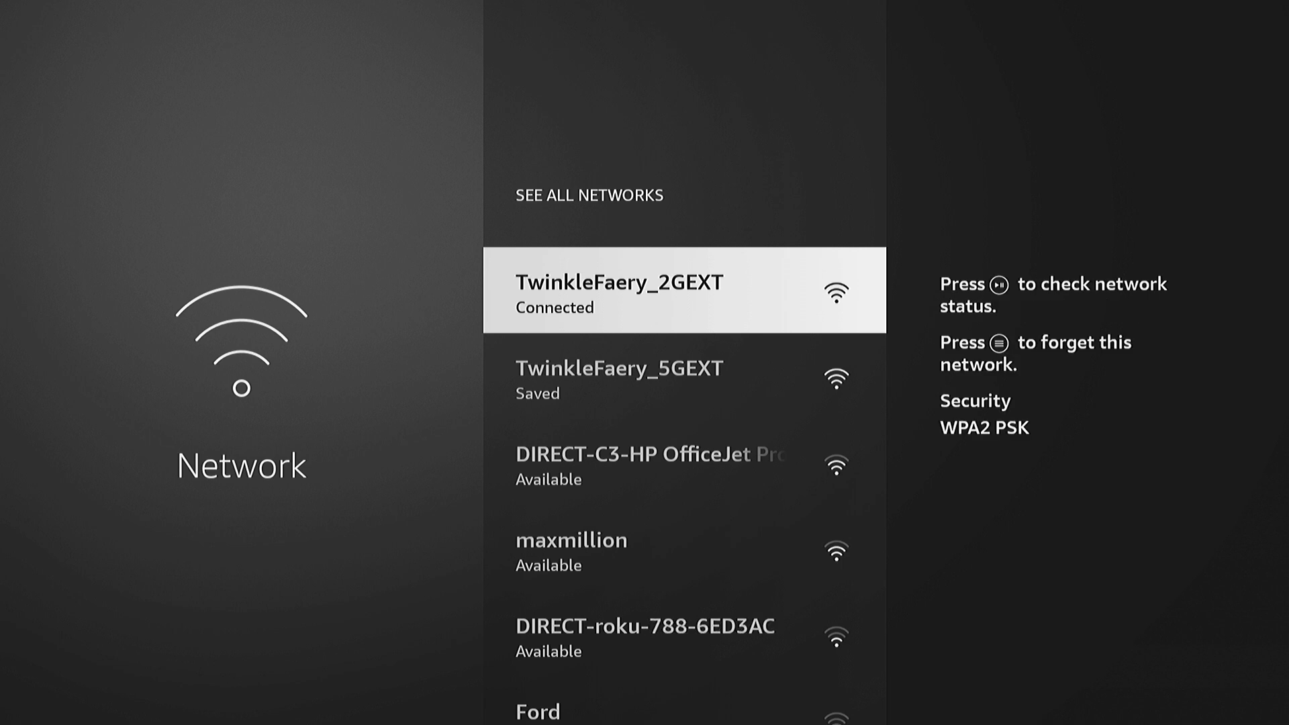
Step: Examine the full list of nearby Wi-Fi networks and compare their signal strengths
key(Down)
key(Down)
key(Down)
key(Down)
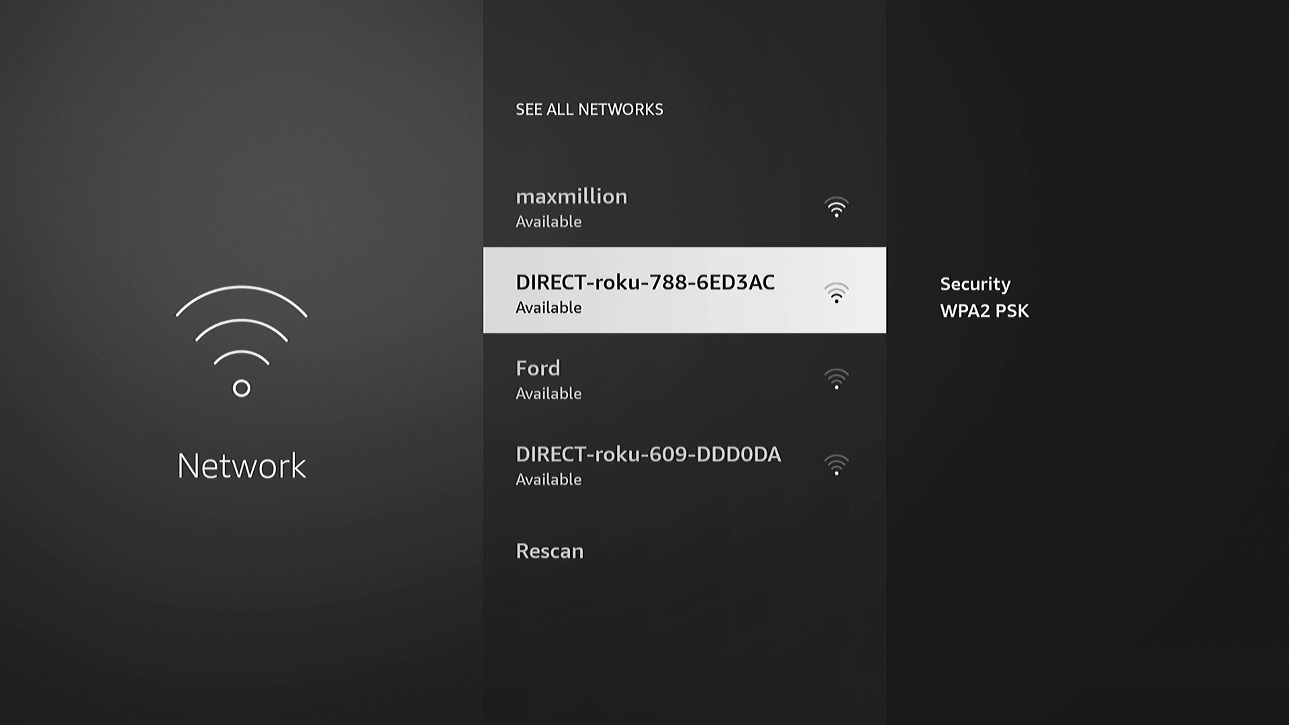
key(Down)
key(Up)
key(Up)
key(Up)
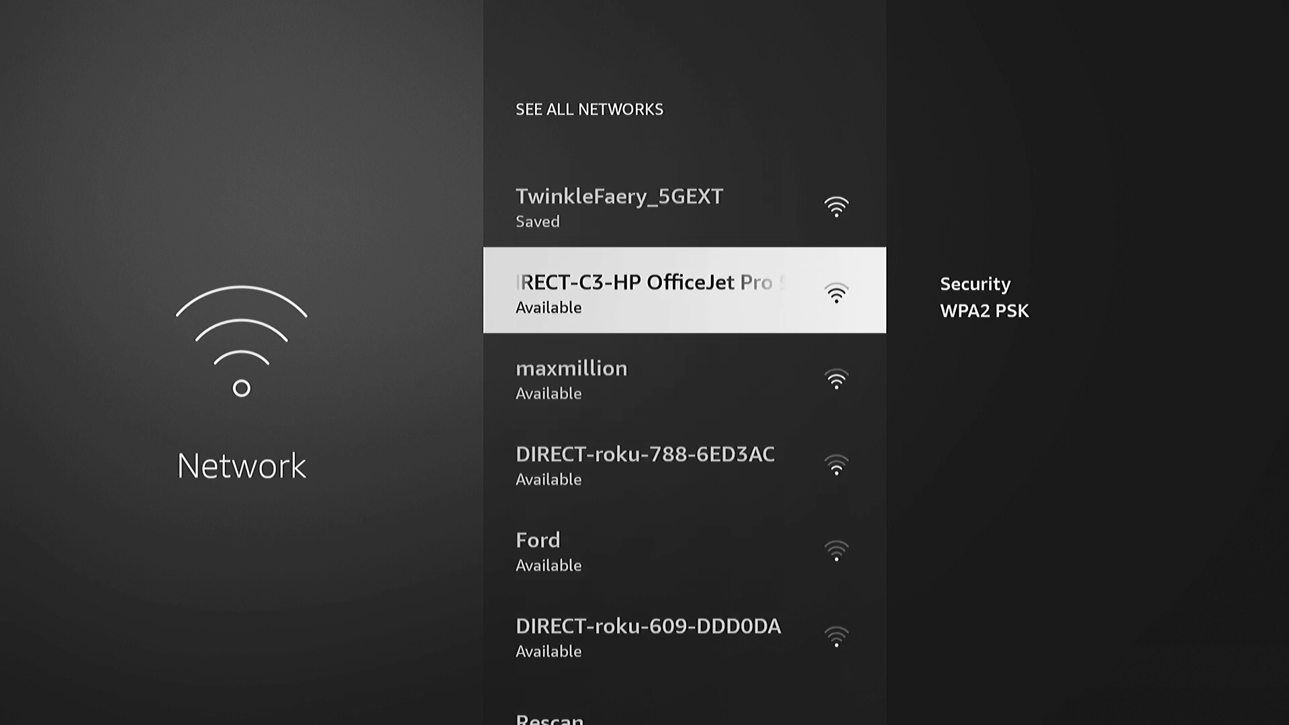
Step: Switch the Wi-Fi connection to the saved TwinkleFaery_5GEXT network
key(Up)
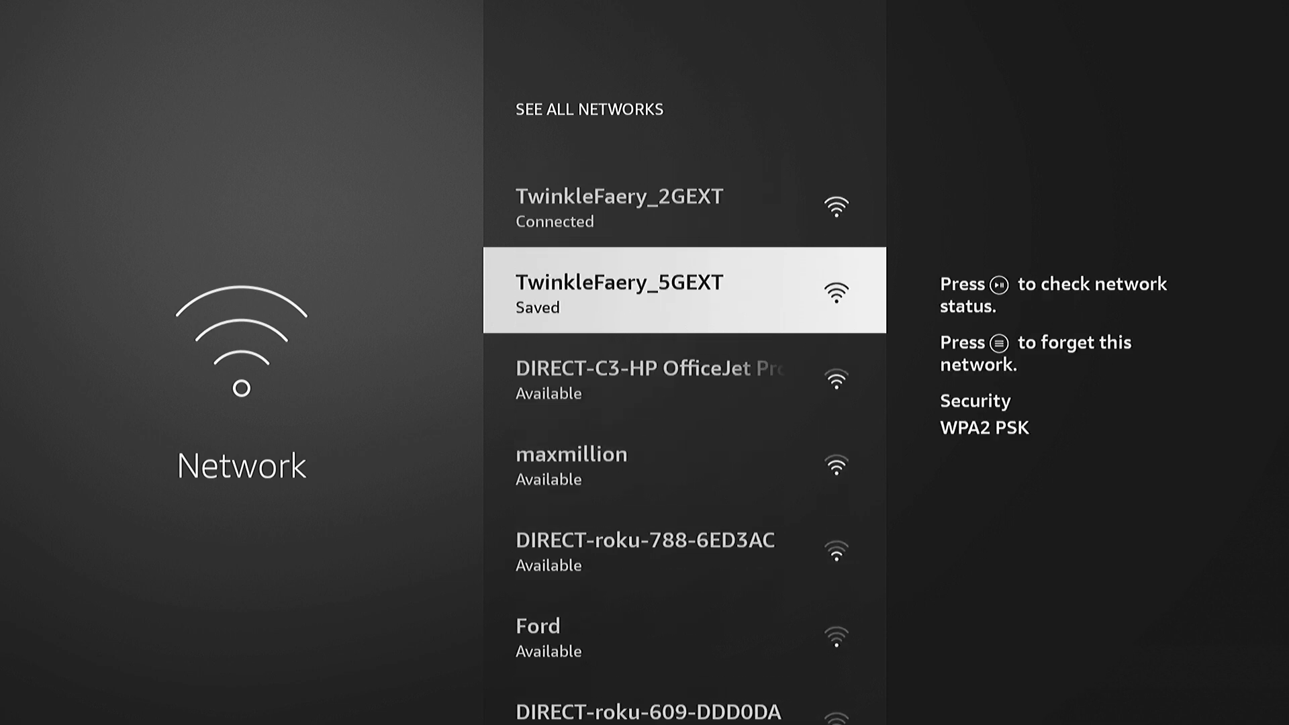
key(Up)
key(Down)
key(Return)
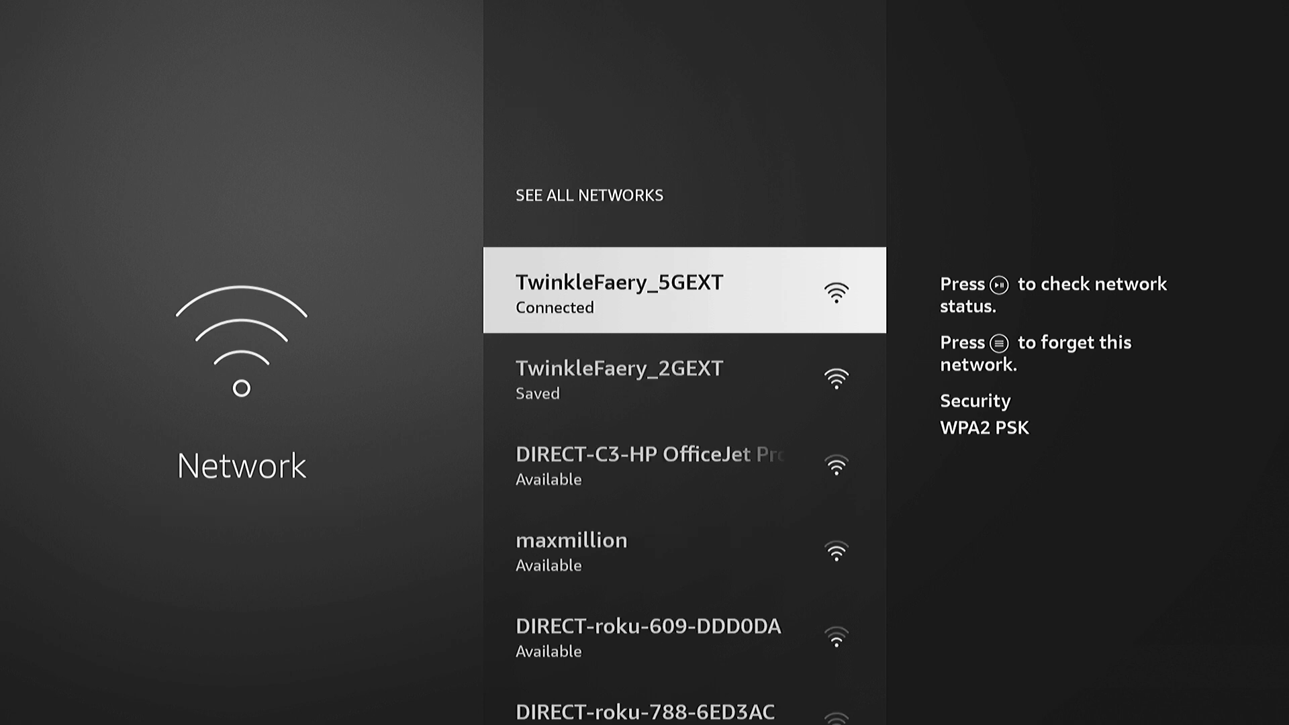
Step: Check the connection status and advanced status of TwinkleFaery_5GEXT and return to the full network list
key(XF86AudioPlay)
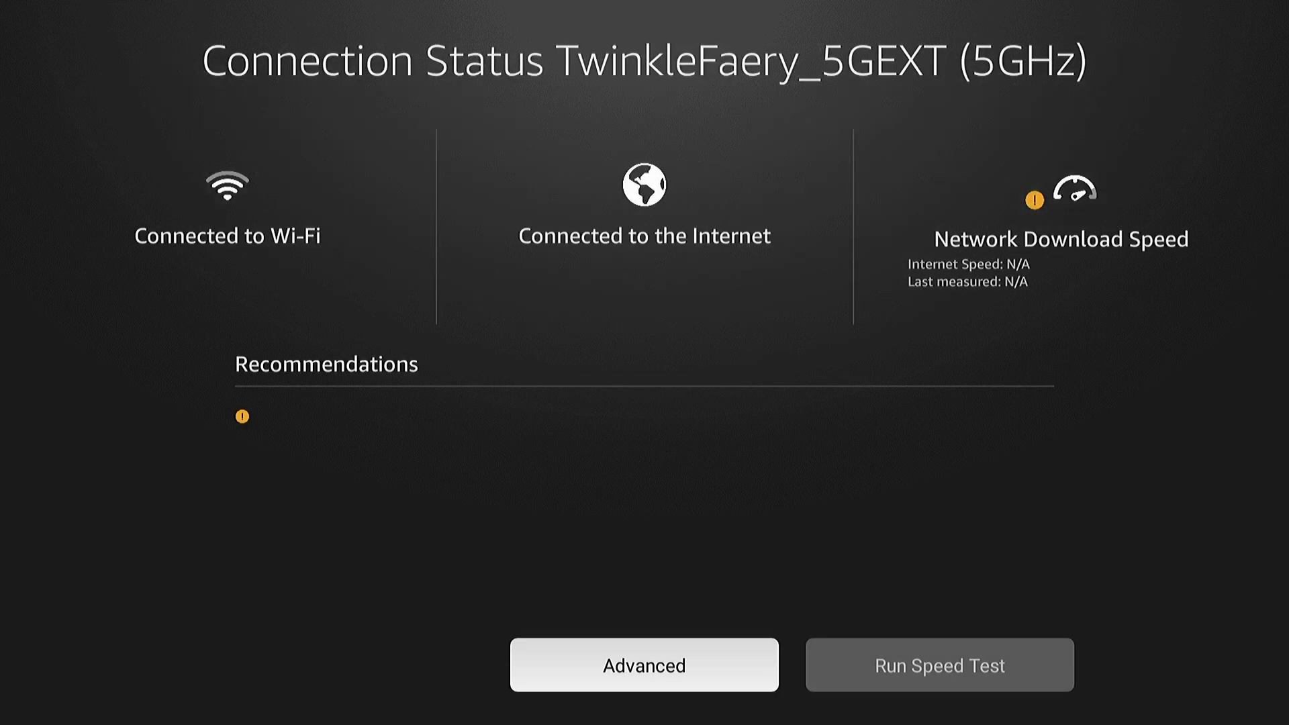
key(Return)
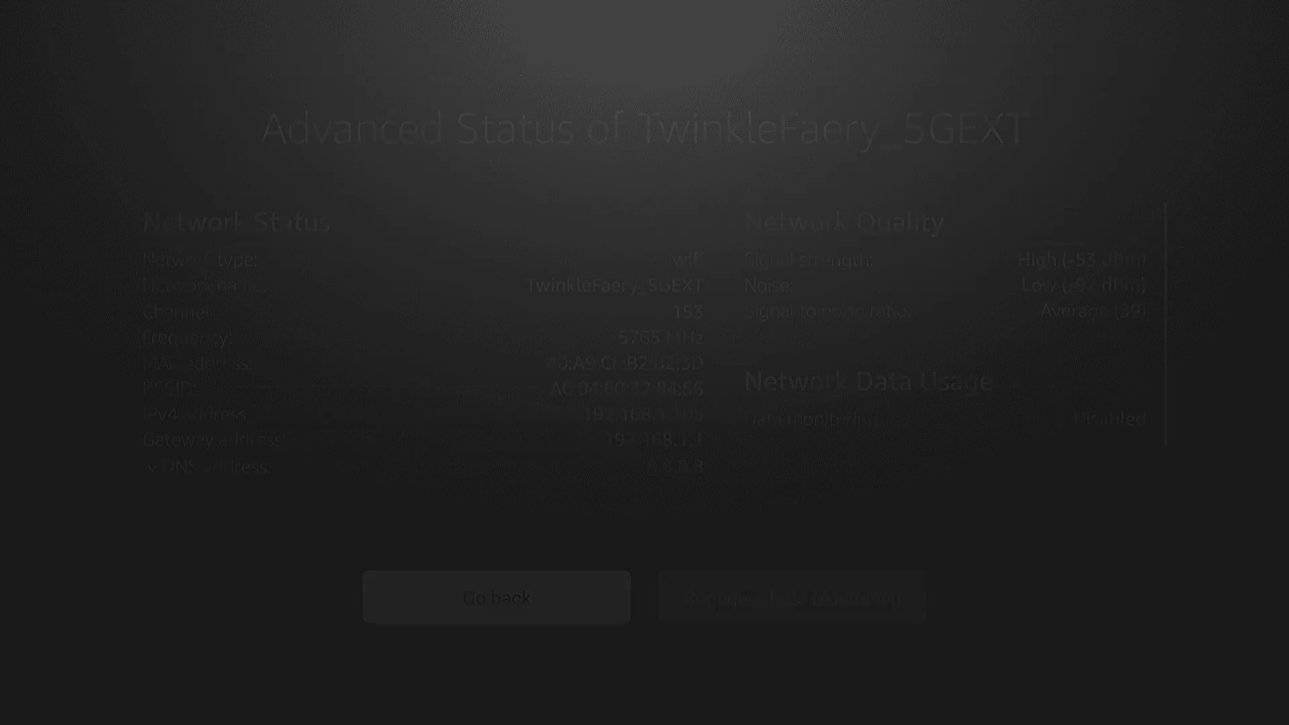
key(Return)
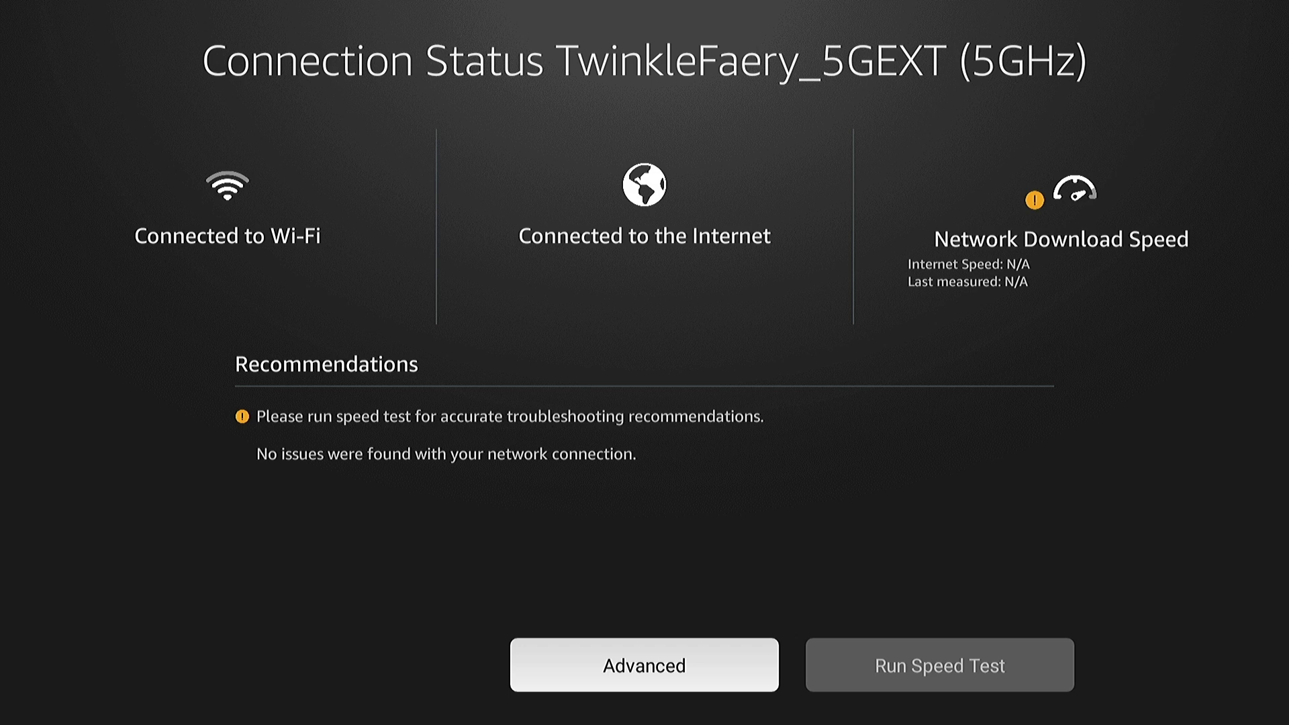
key(Escape)
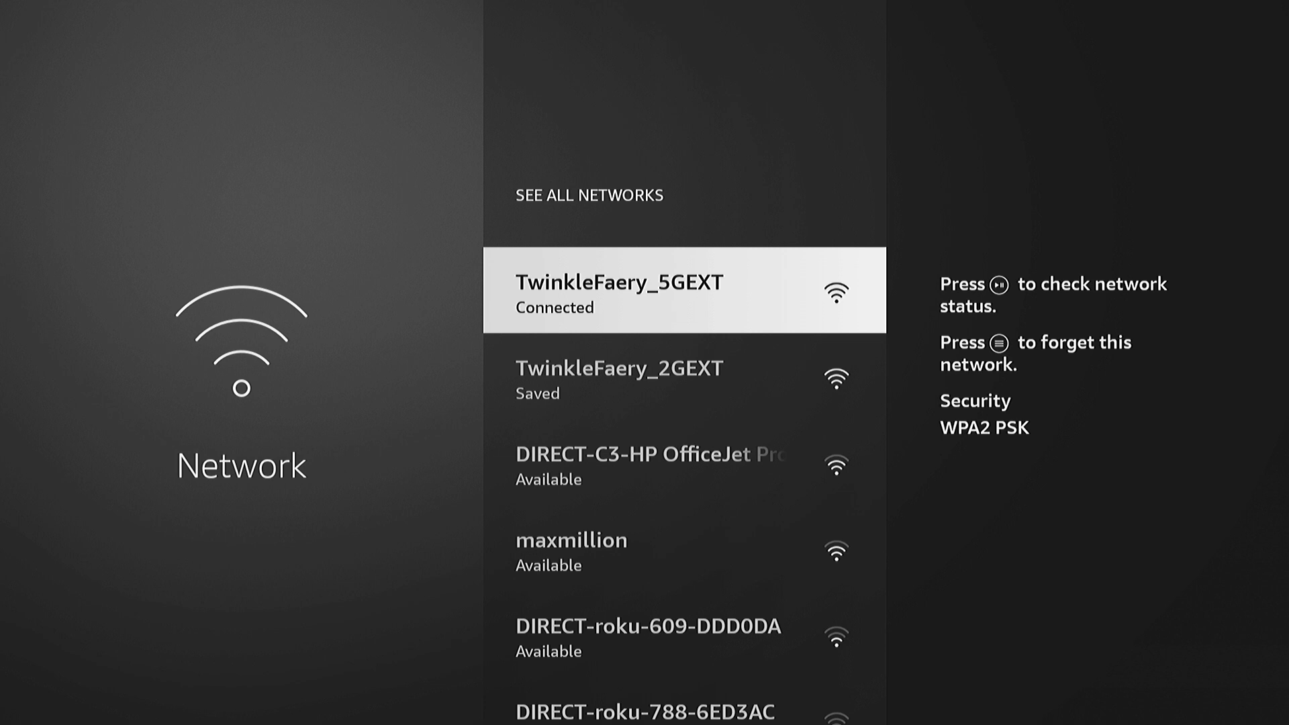
Step: Go back to the main Network settings and reopen the full list of available networks
key(Escape)
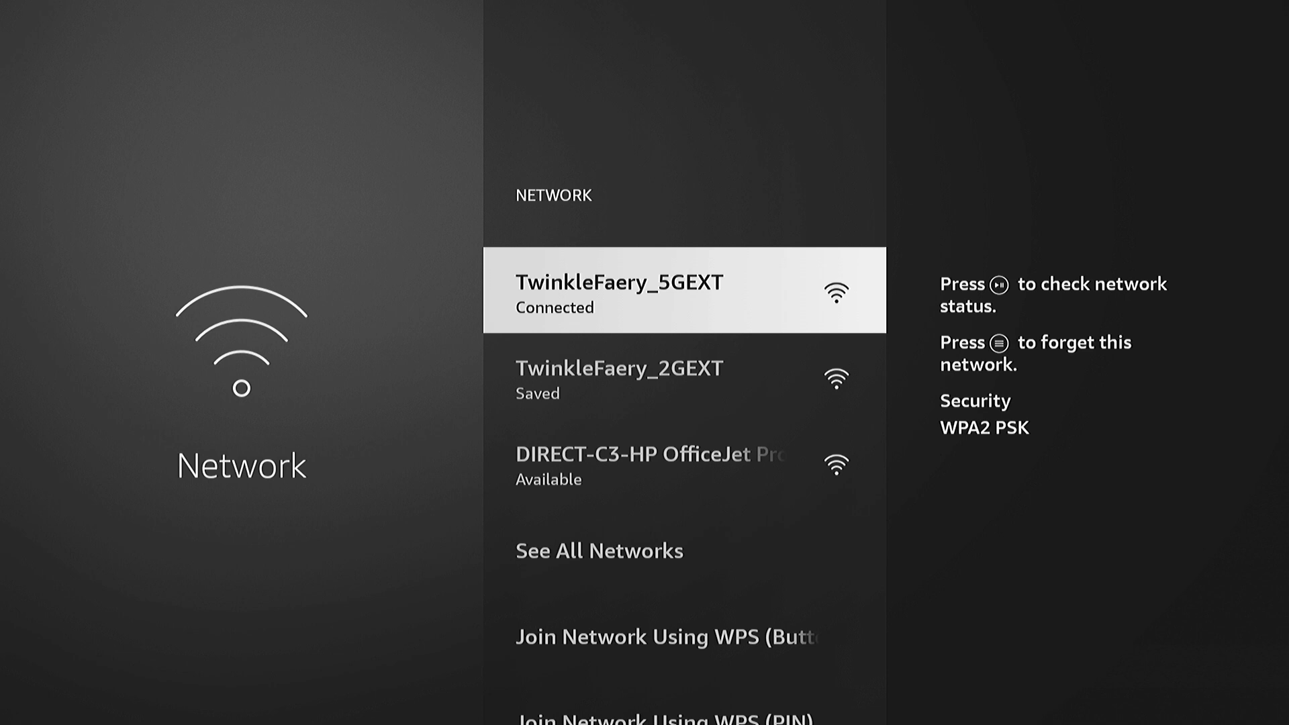
key(Down)
key(Down)
key(Down)
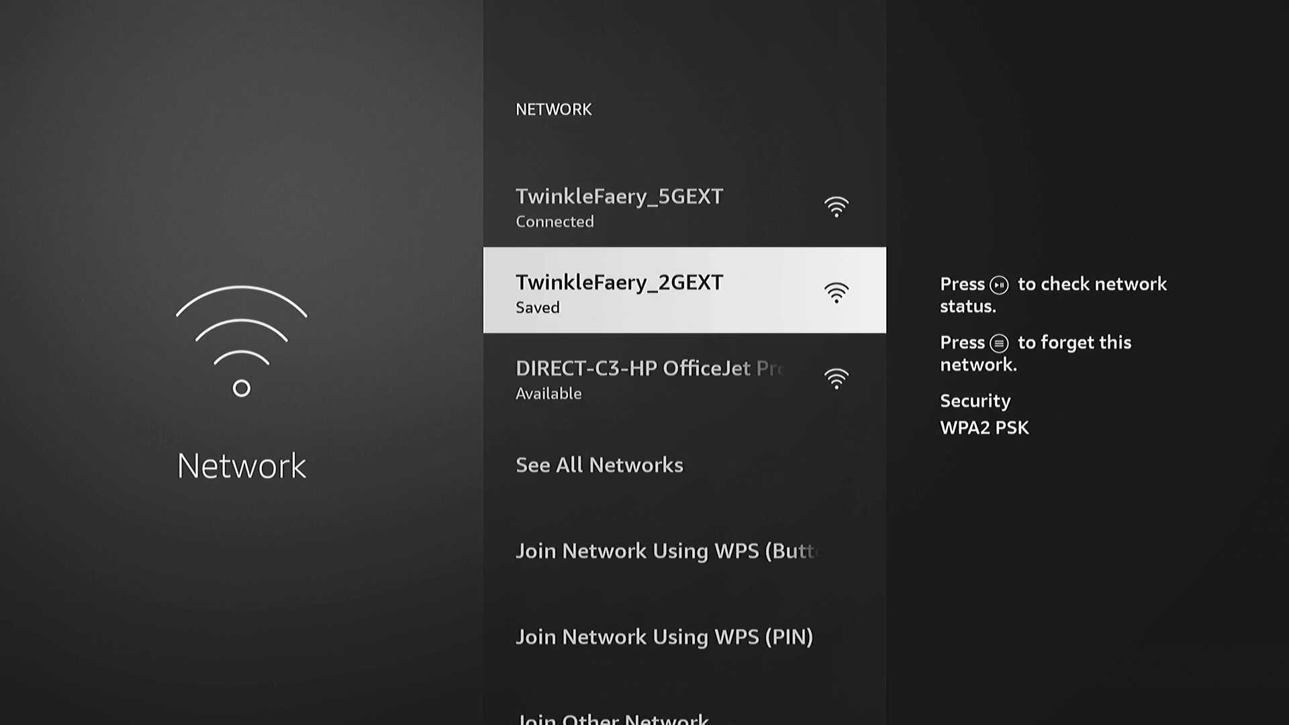
key(Return)
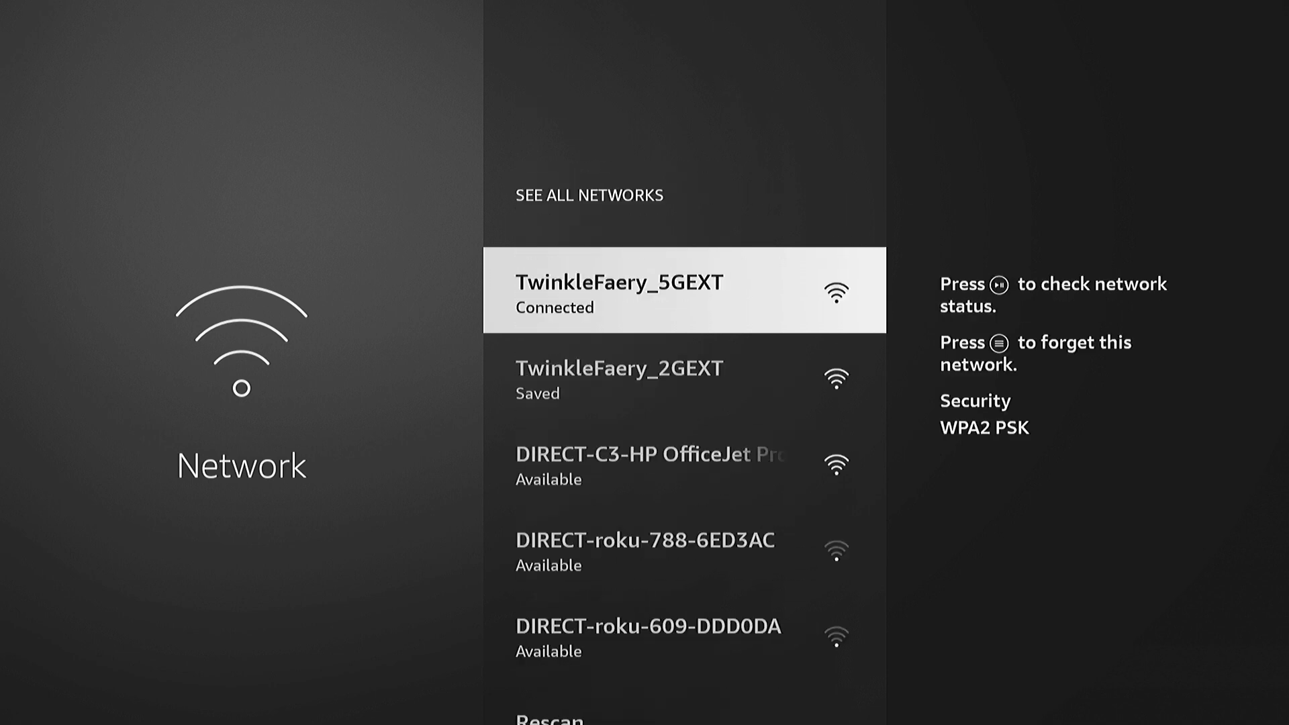
Step: Look through the reopened network list again for neighboring networks that could cause interference
key(Down)
key(Down)
key(Down)
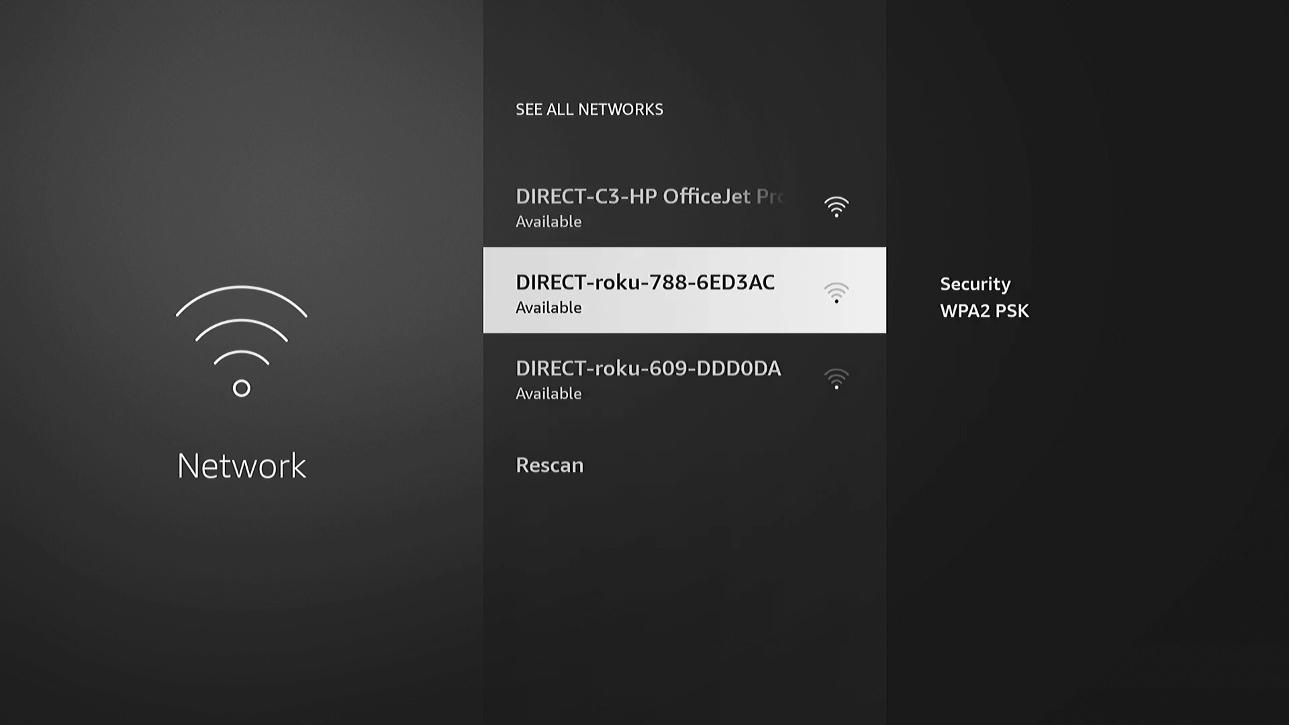
key(Up)
key(Up)
key(Up)
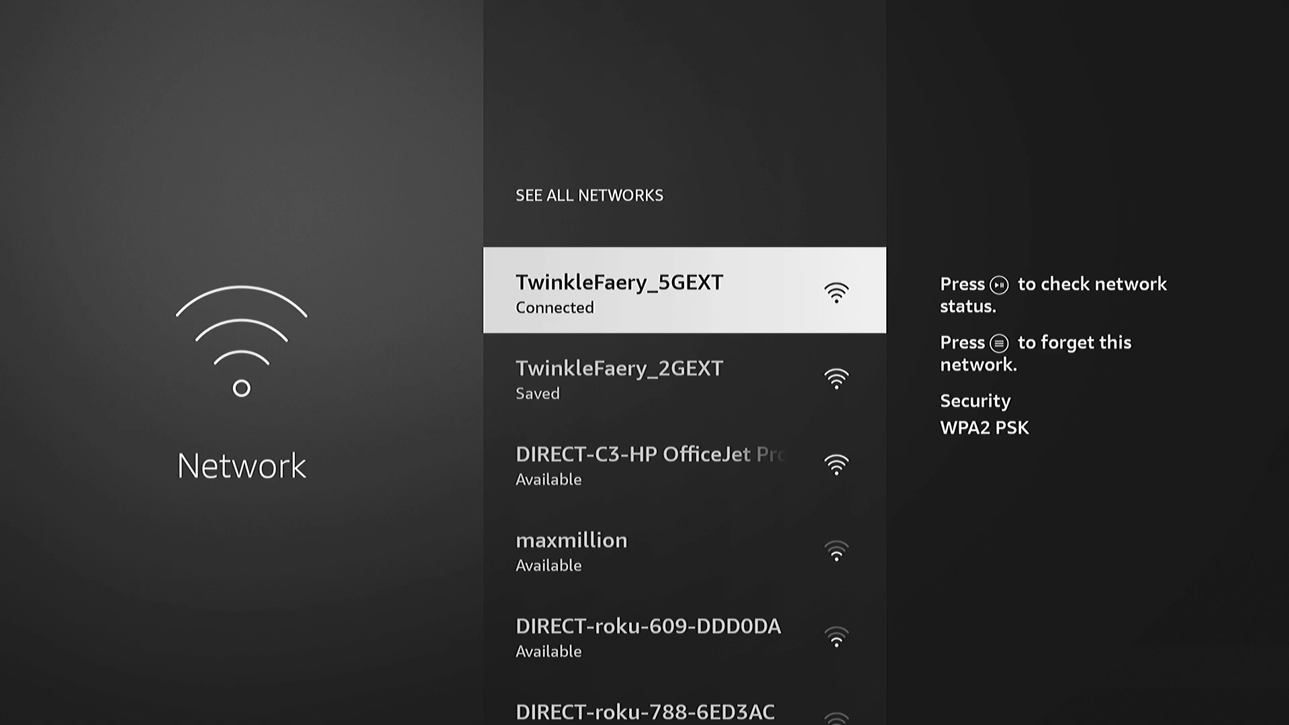
key(Down)
key(Down)
Step: Return to the home screen and open the My Fire TV settings
key(Home)
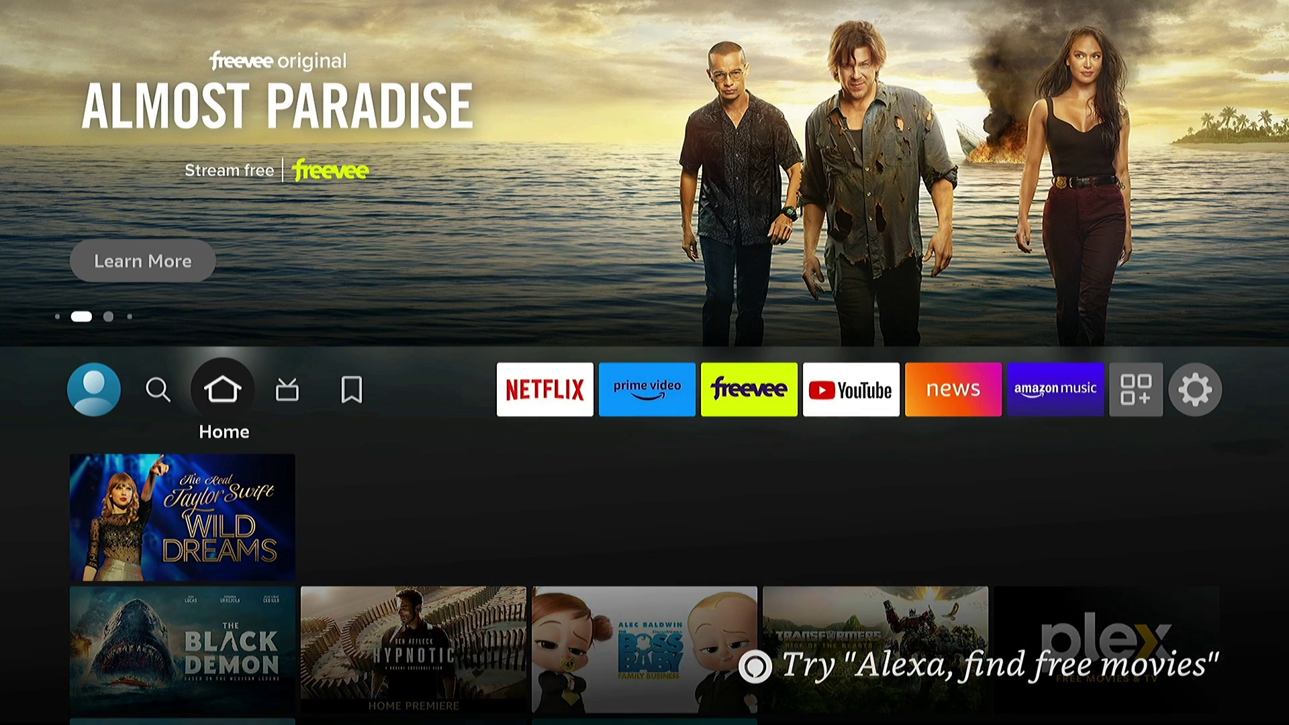
key(Right)
key(Right)
key(Right)
key(Right)
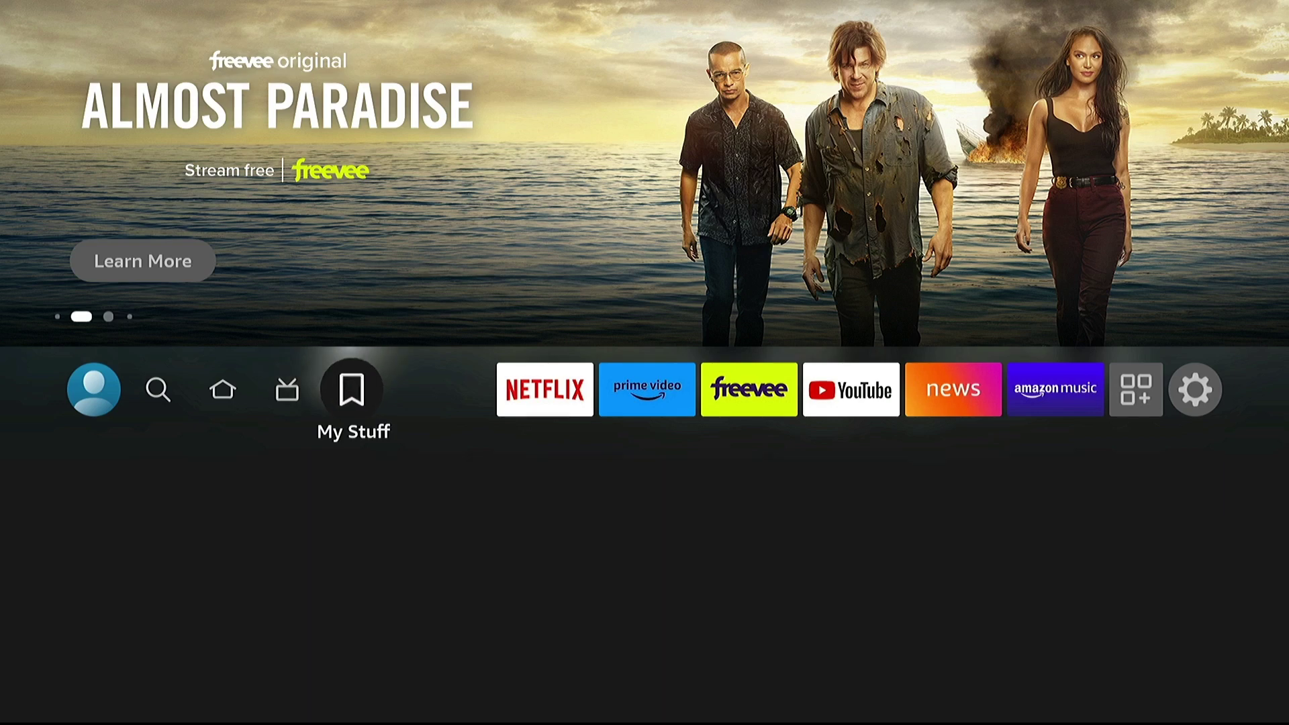
key(Right)
key(Right)
key(Right)
key(Right)
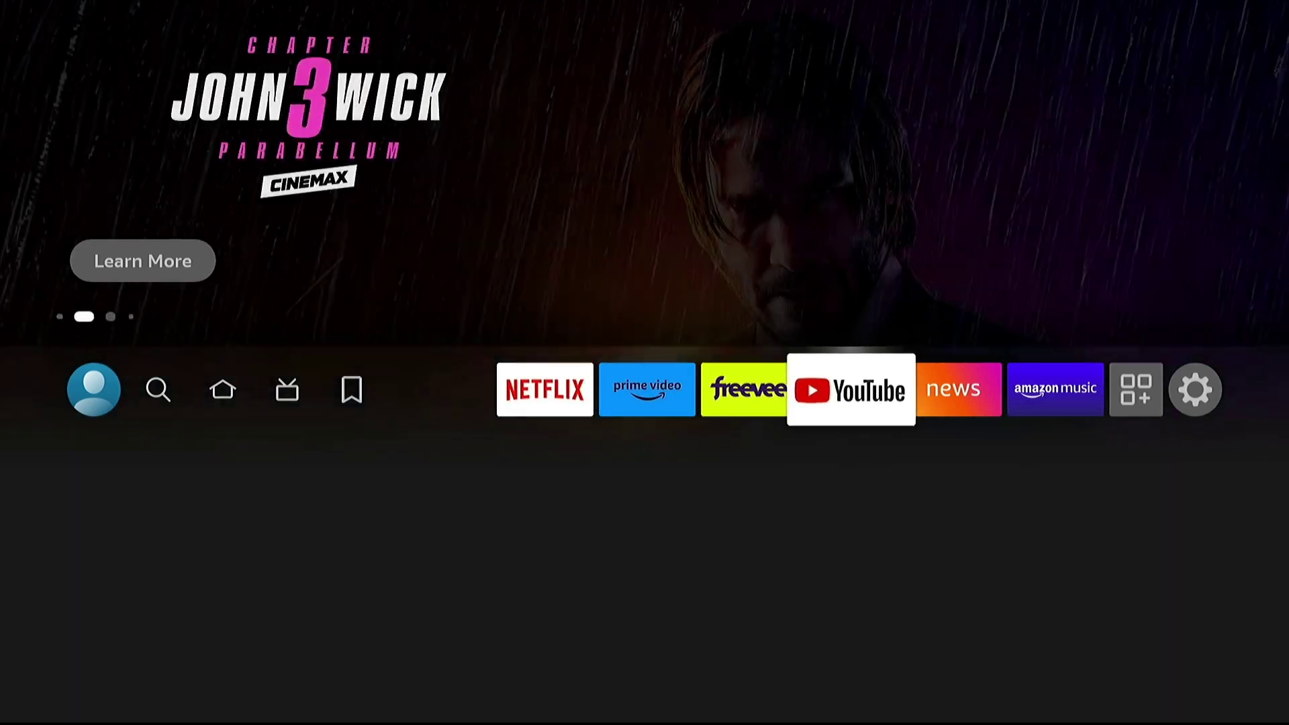
key(Right)
key(Right)
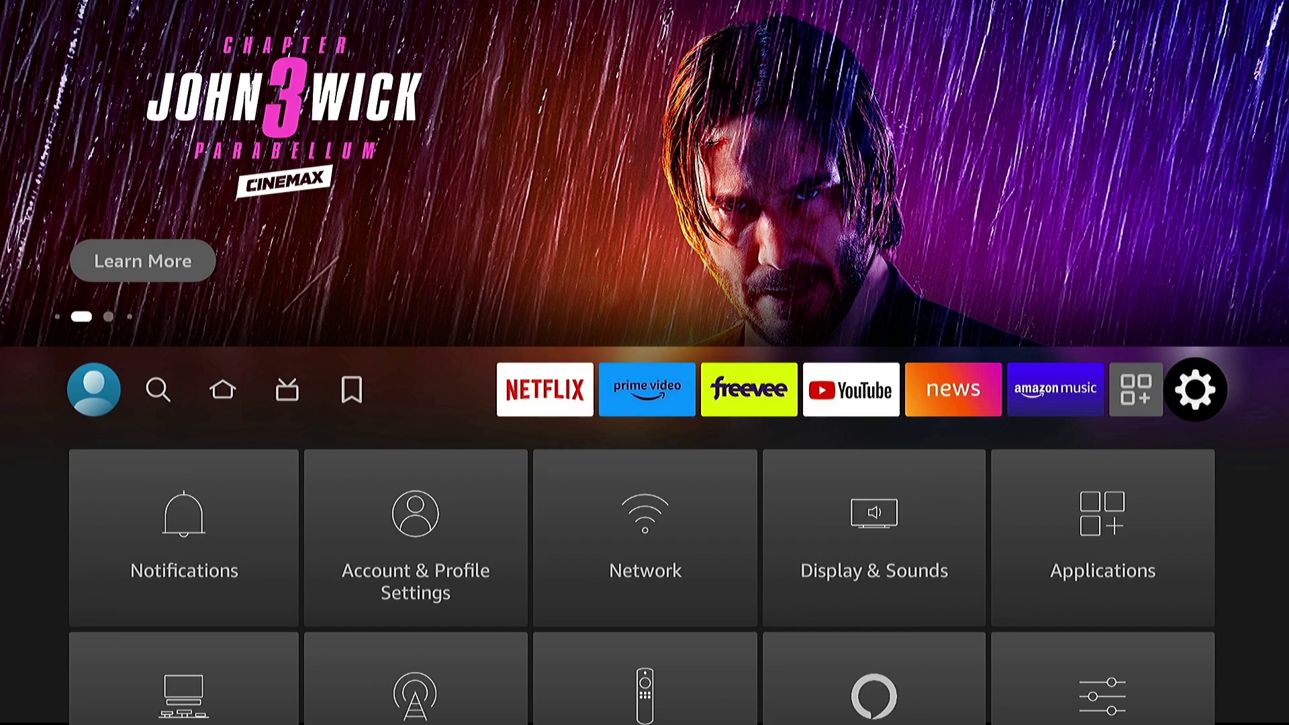
key(Down)
key(Down)
key(Down)
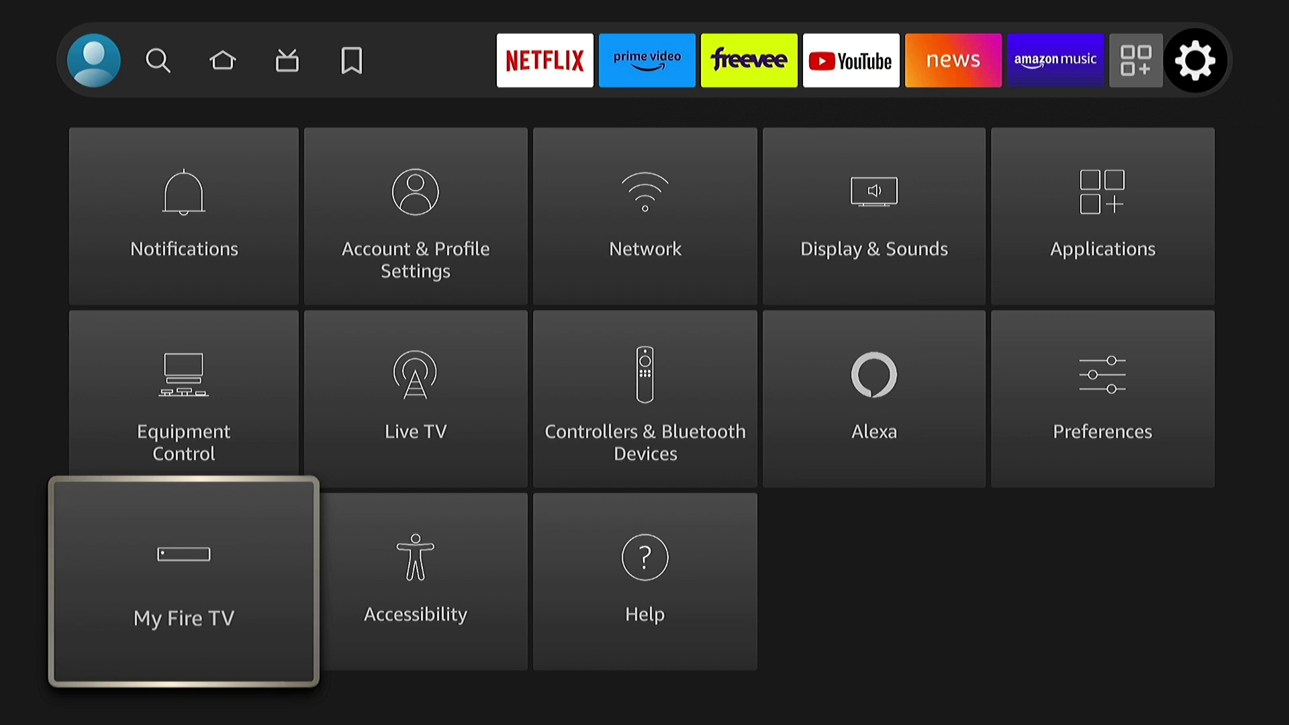
key(Return)
Step: Open the Reset to Factory Defaults confirmation and cancel the reset
key(Down)
key(Down)
key(Down)
key(Down)
key(Down)
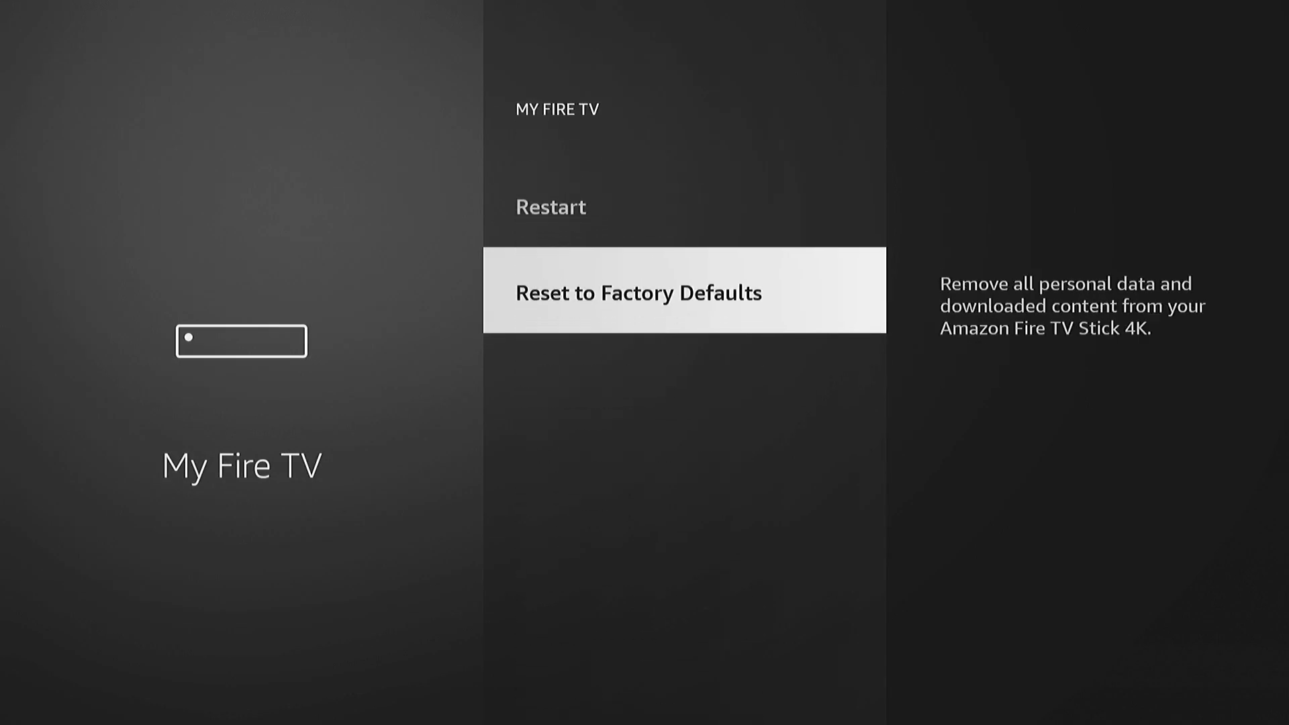
key(Return)
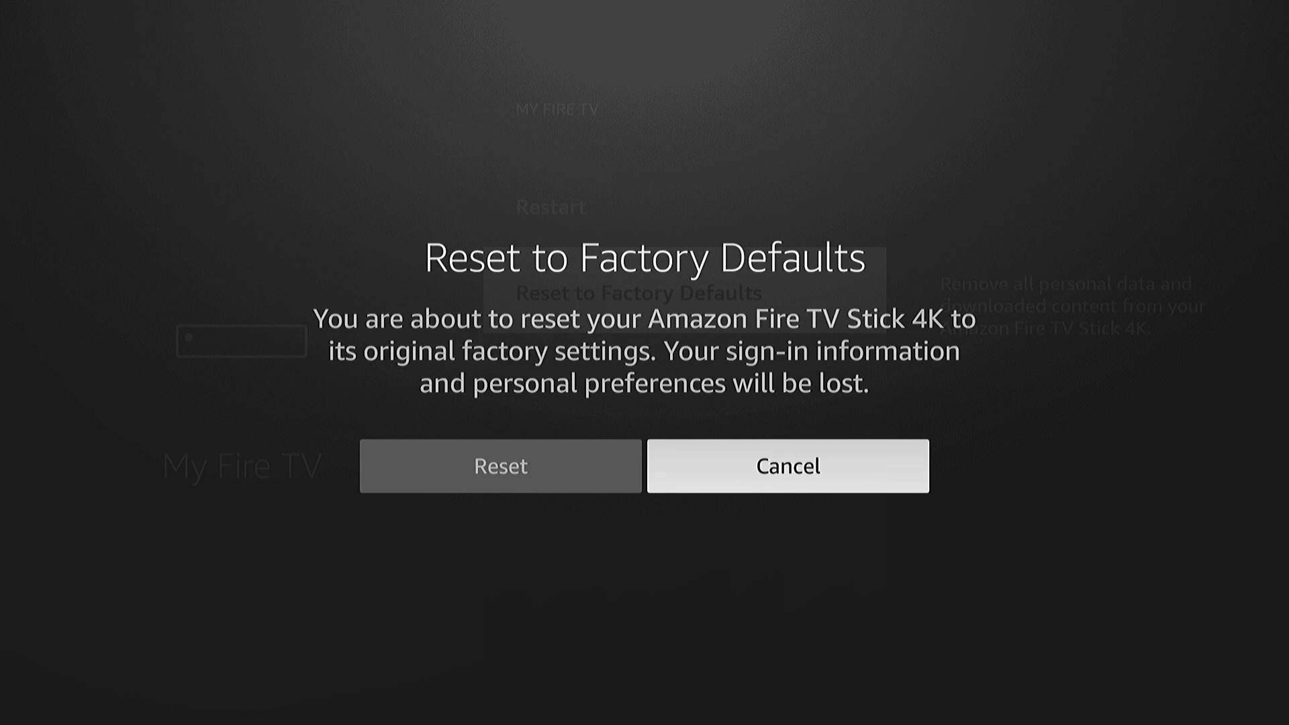
key(Return)
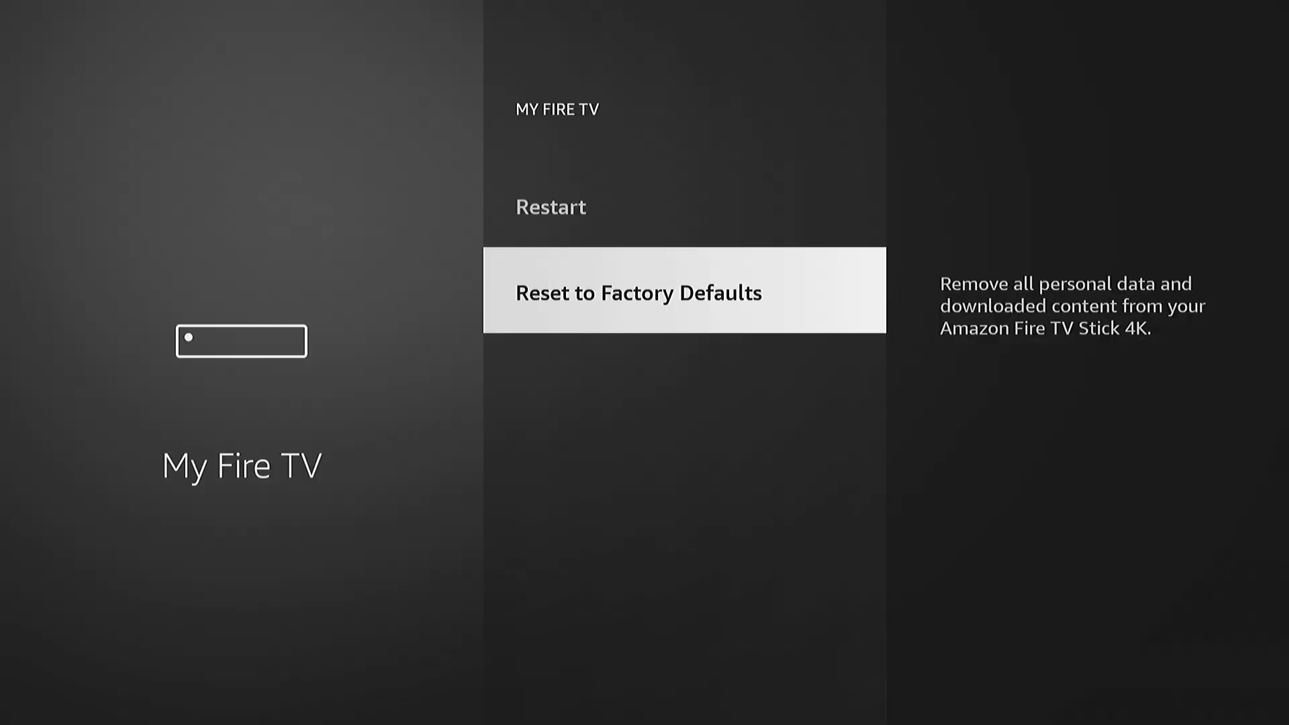